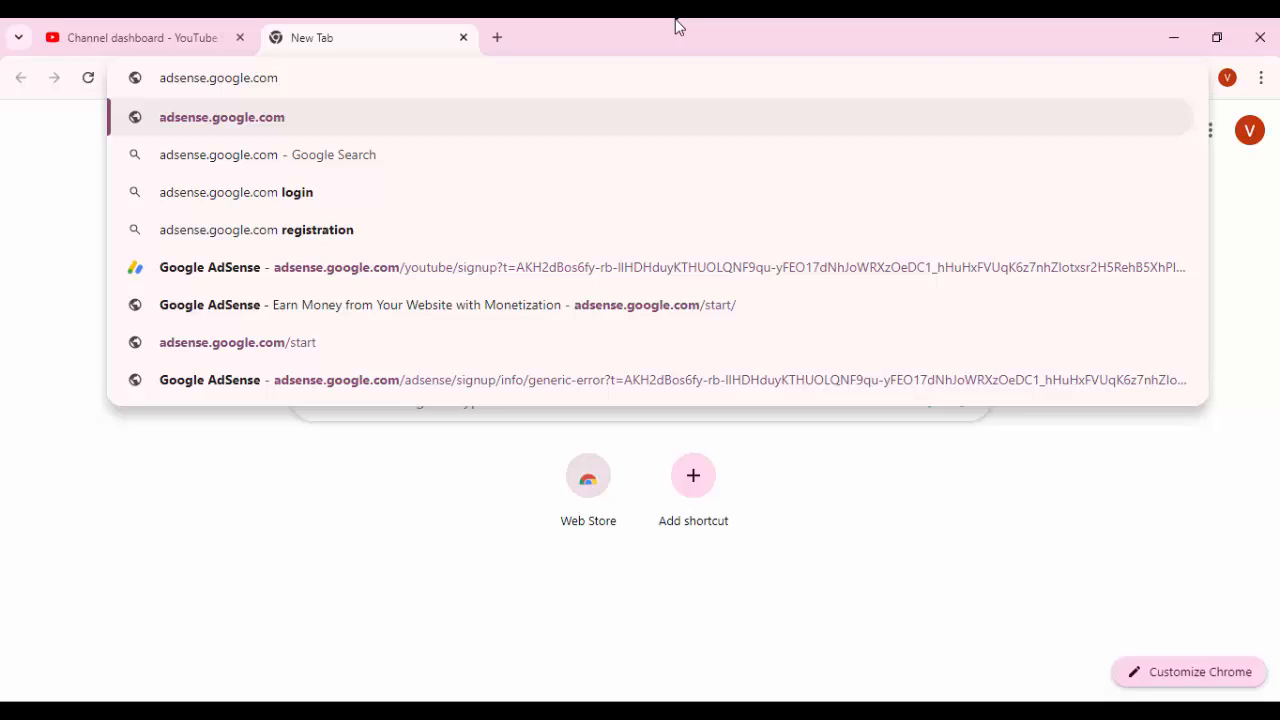
- Sign in to Google AdSense at adsense.google.com and open the Payments info page
key("Return")
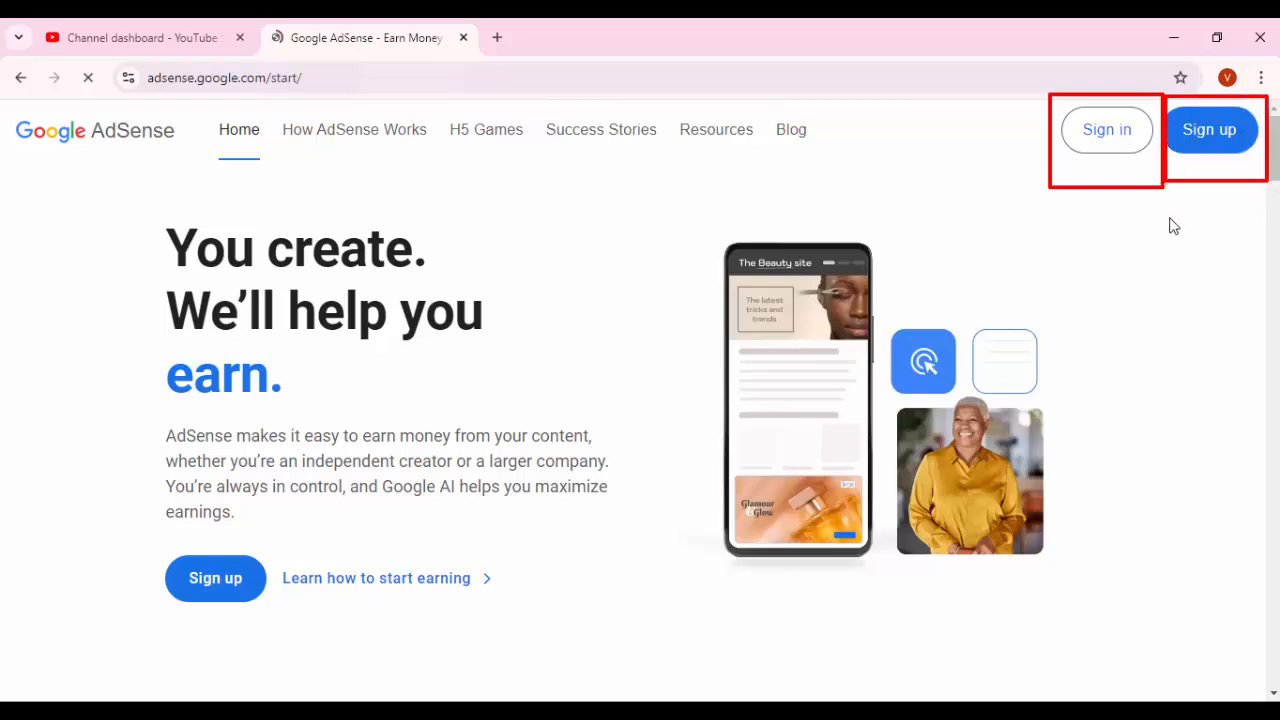
left_click(1108, 142)
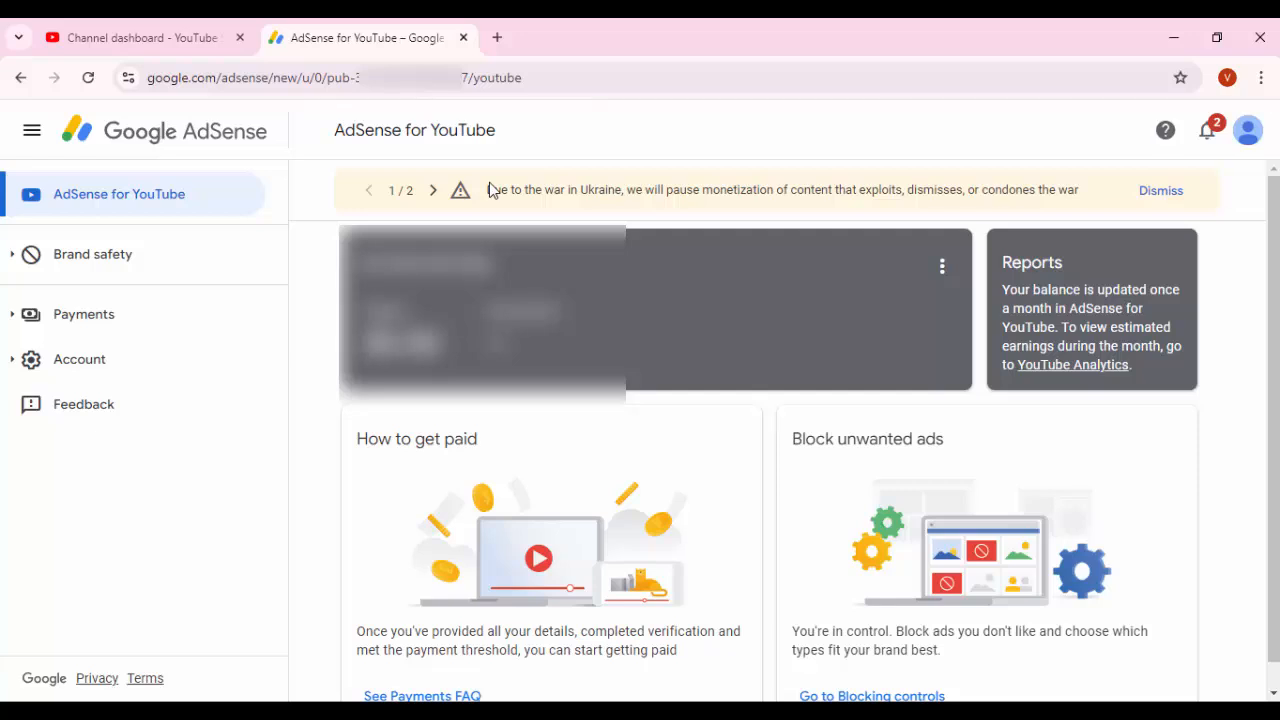
mouse_move(2, 290)
left_mouse_down()
mouse_move(63, 352)
mouse_move(212, 337)
left_mouse_up()
left_click(89, 311)
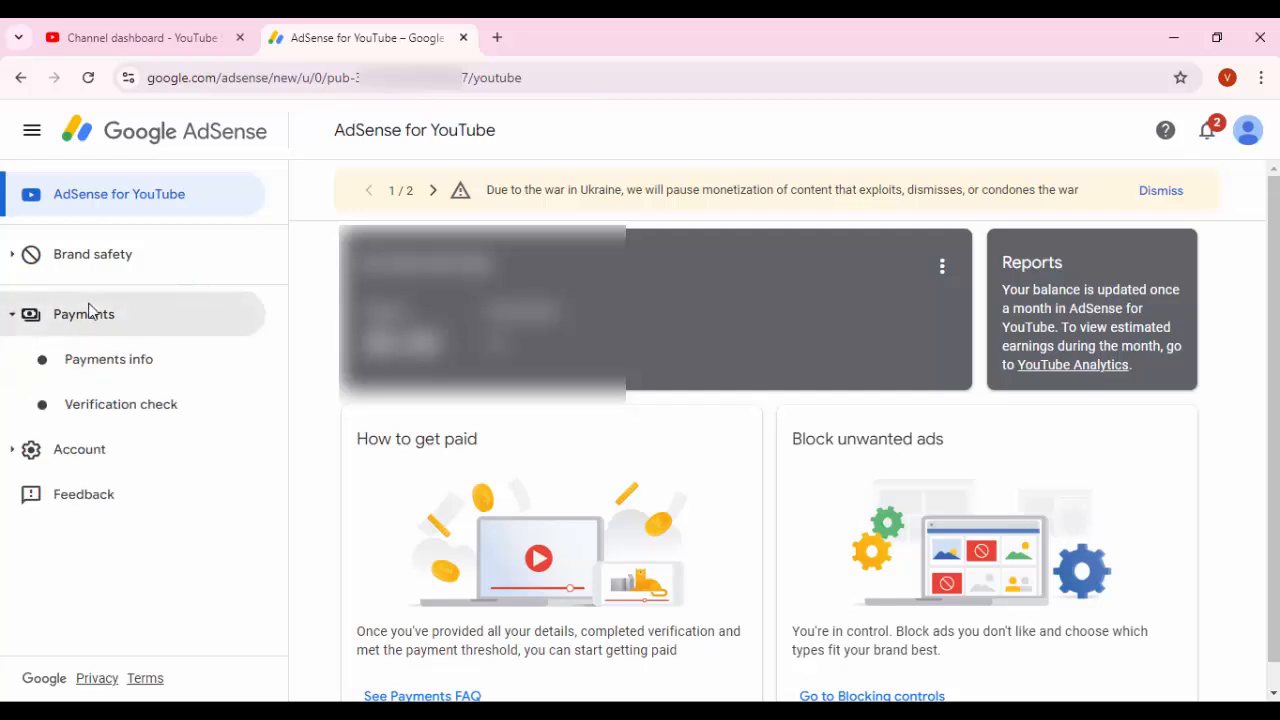
left_click(130, 367)
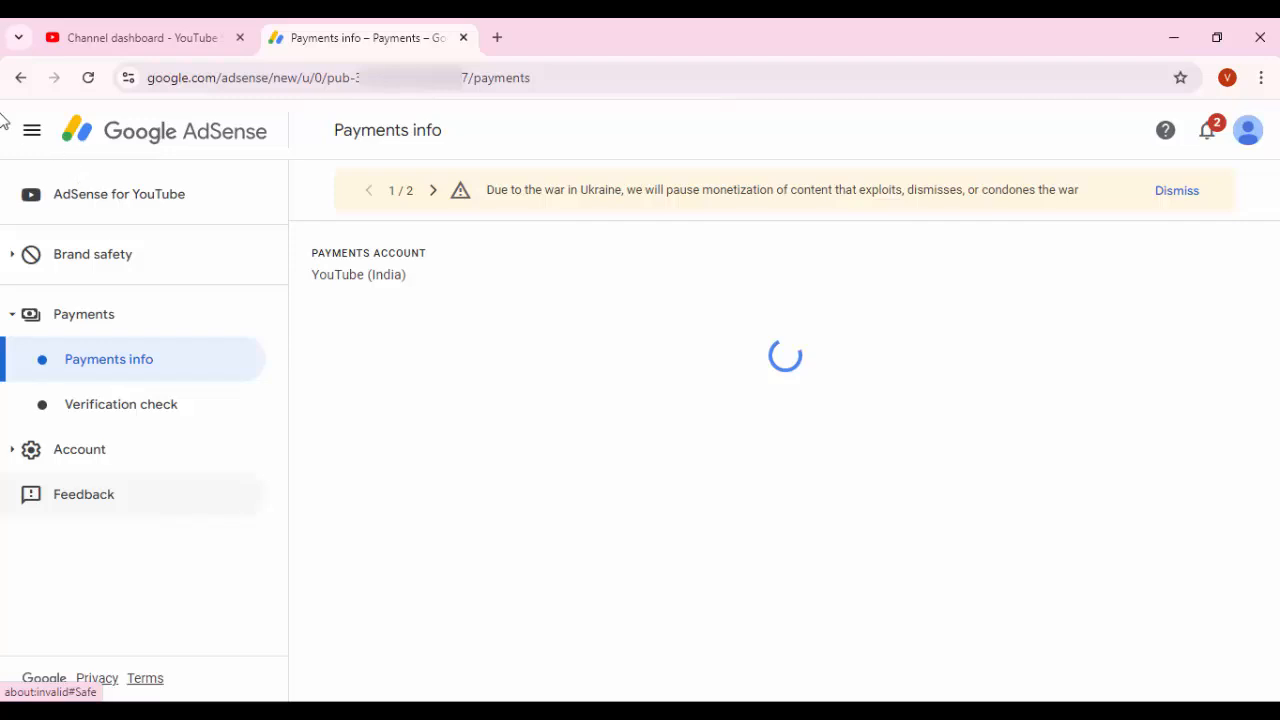
mouse_move(3, 109)
left_mouse_down()
mouse_move(291, 499)
mouse_move(305, 612)
left_mouse_up()
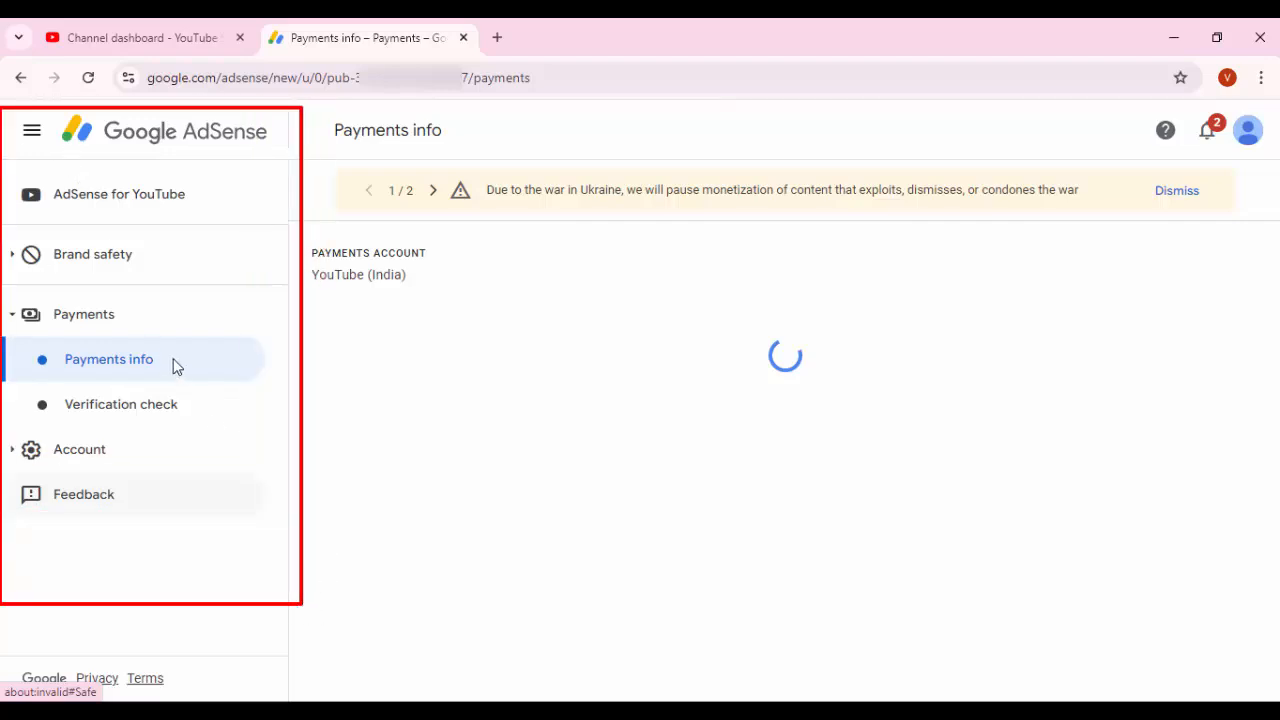
key("Escape")
left_click_drag(10, 107, 56, 153)
key("Escape")
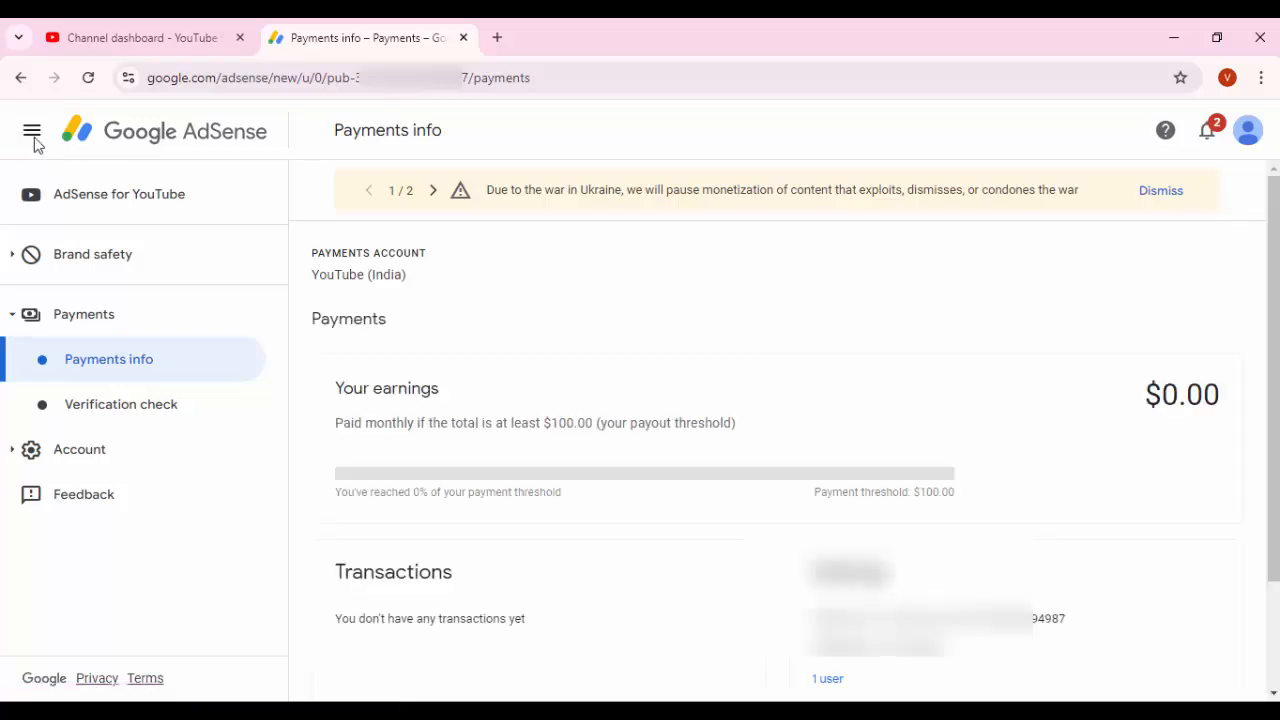
- Collapse the AdSense navigation menu to its icons and expand it again
left_click(33, 132)
mouse_move(55, 279)
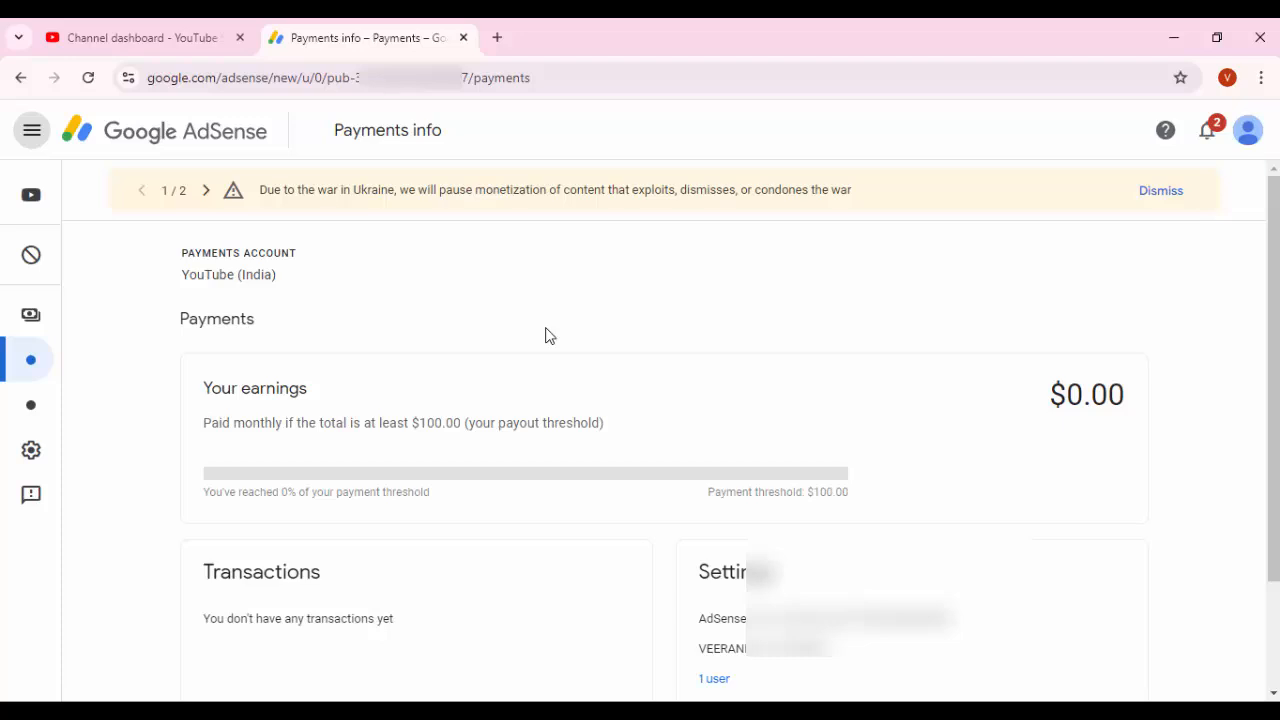
left_click_drag(4, 109, 60, 154)
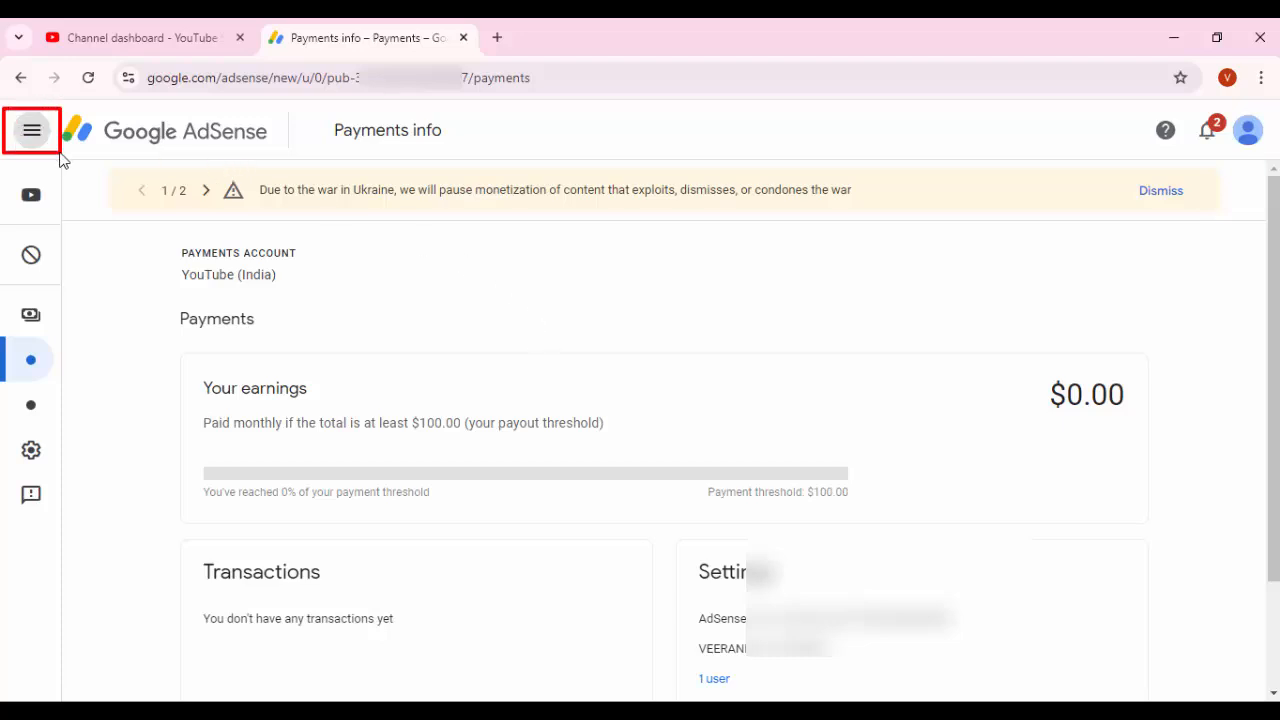
key("Escape")
left_click(32, 140)
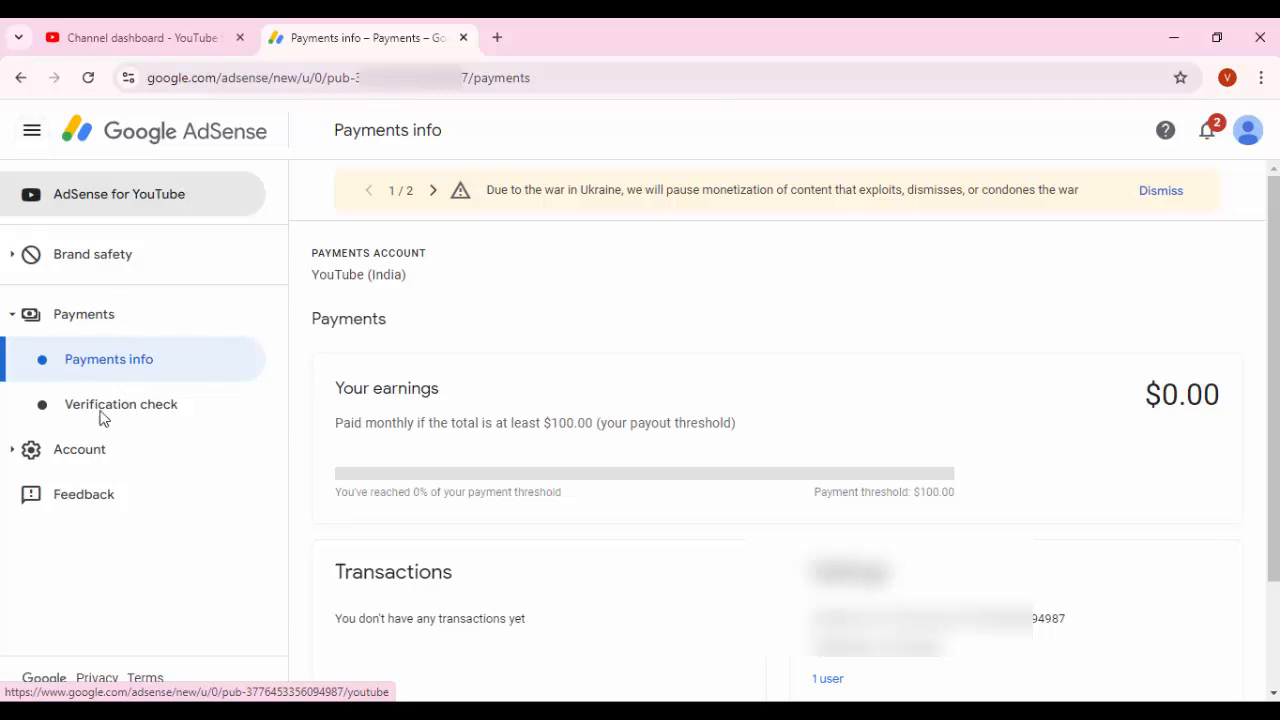
left_click_drag(1, 163, 306, 628)
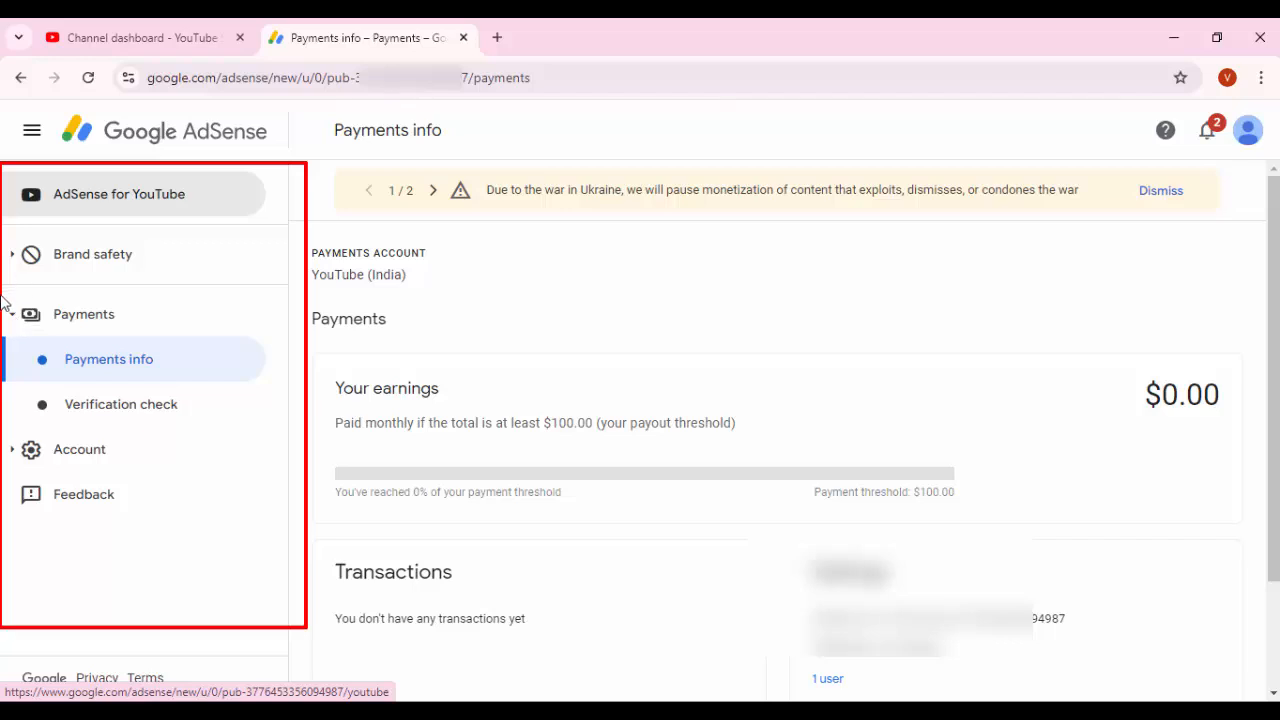
left_click_drag(1, 291, 152, 327)
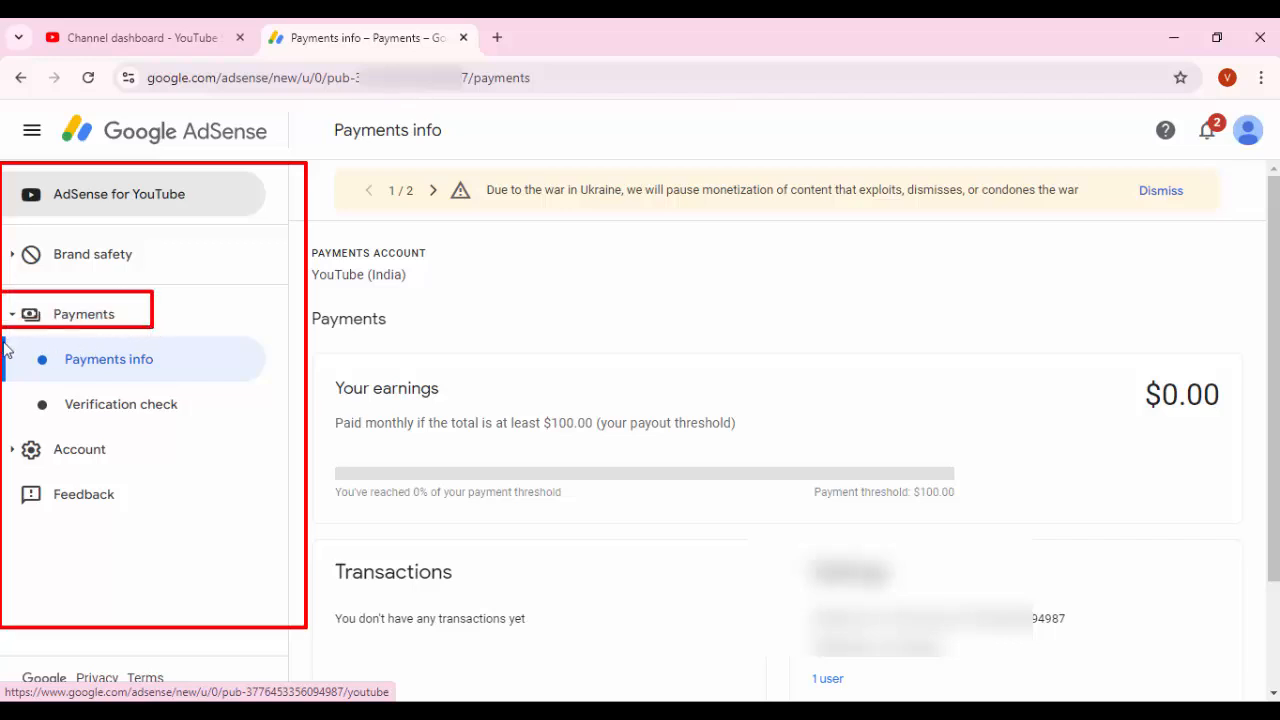
mouse_move(2, 334)
left_mouse_down()
mouse_move(163, 392)
mouse_move(210, 384)
left_mouse_up()
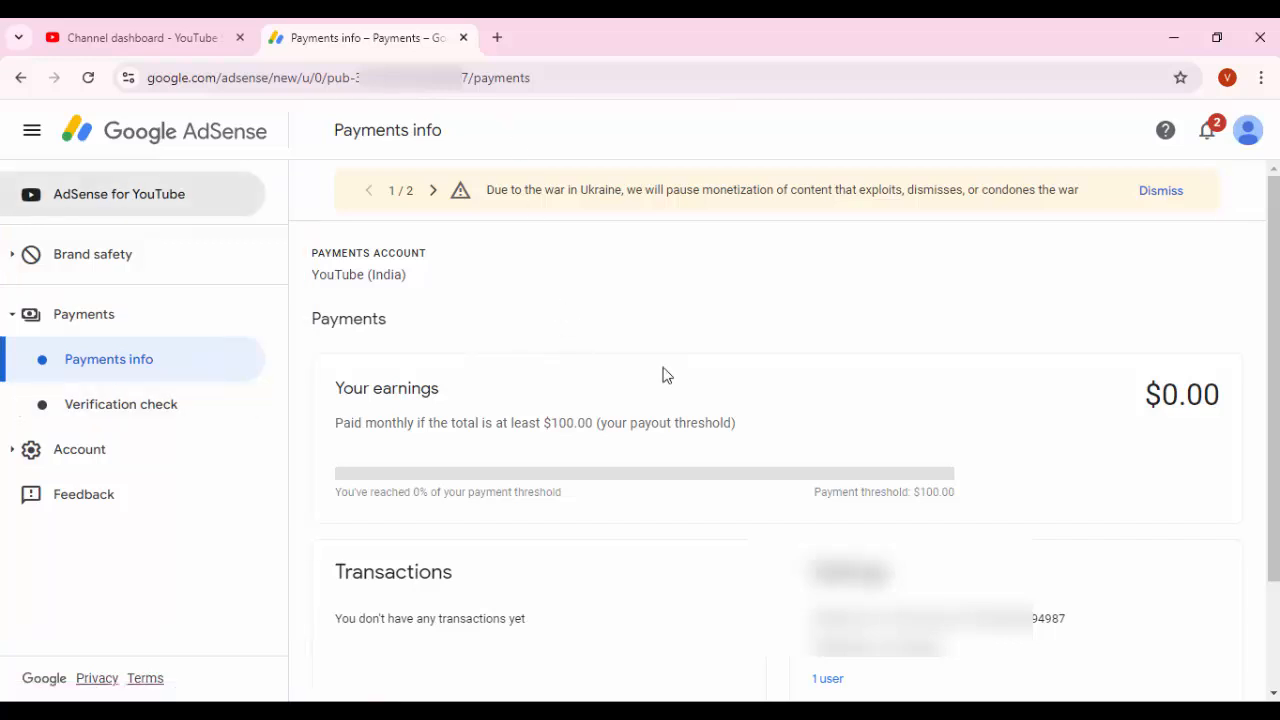
- Open the settings management page for the YouTube (India) payments account
scroll(746, 378, "down", 2)
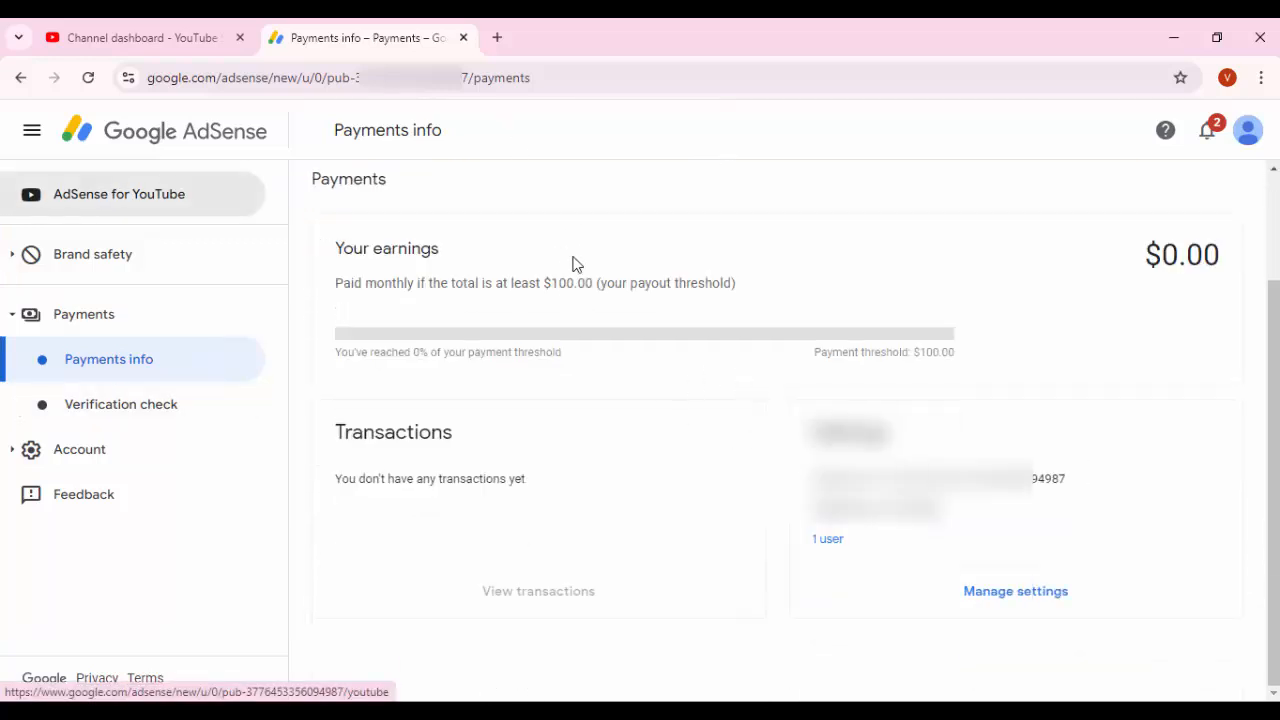
mouse_move(303, 159)
left_mouse_down()
mouse_move(874, 537)
mouse_move(1228, 646)
mouse_move(1216, 645)
mouse_move(1242, 635)
left_mouse_up()
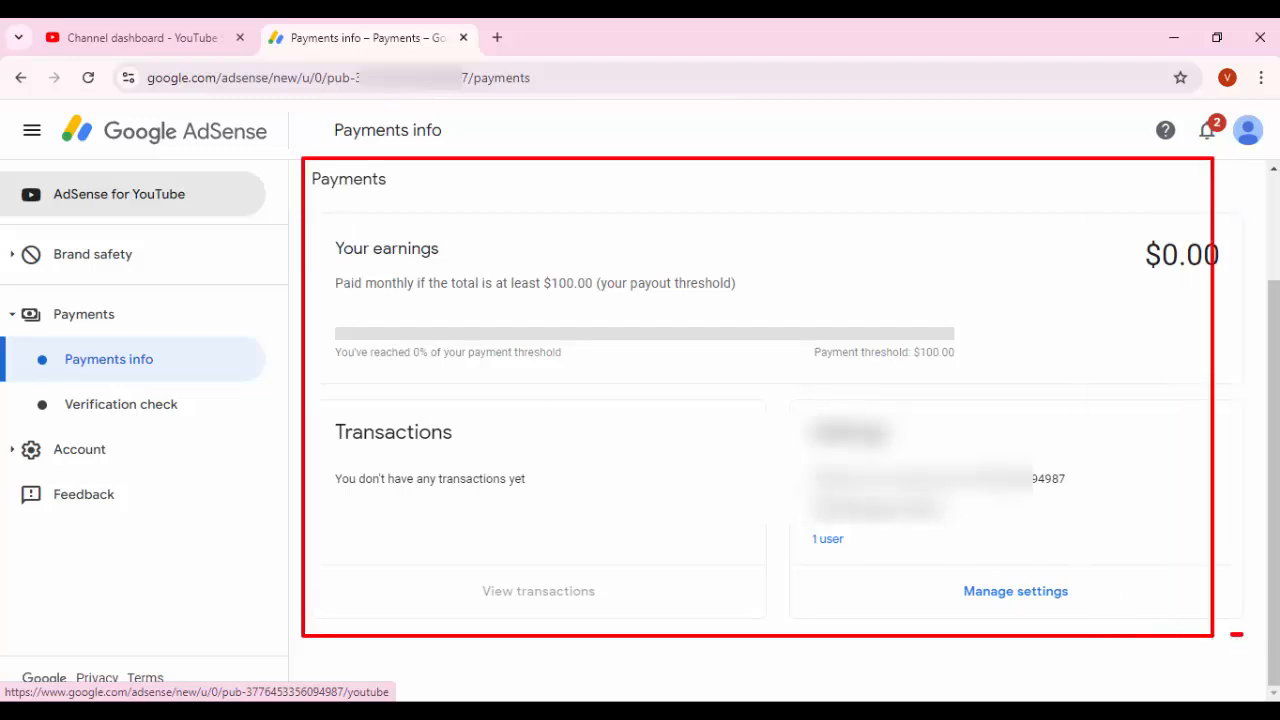
mouse_move(797, 489)
left_mouse_down()
mouse_move(857, 525)
mouse_move(955, 535)
left_mouse_up()
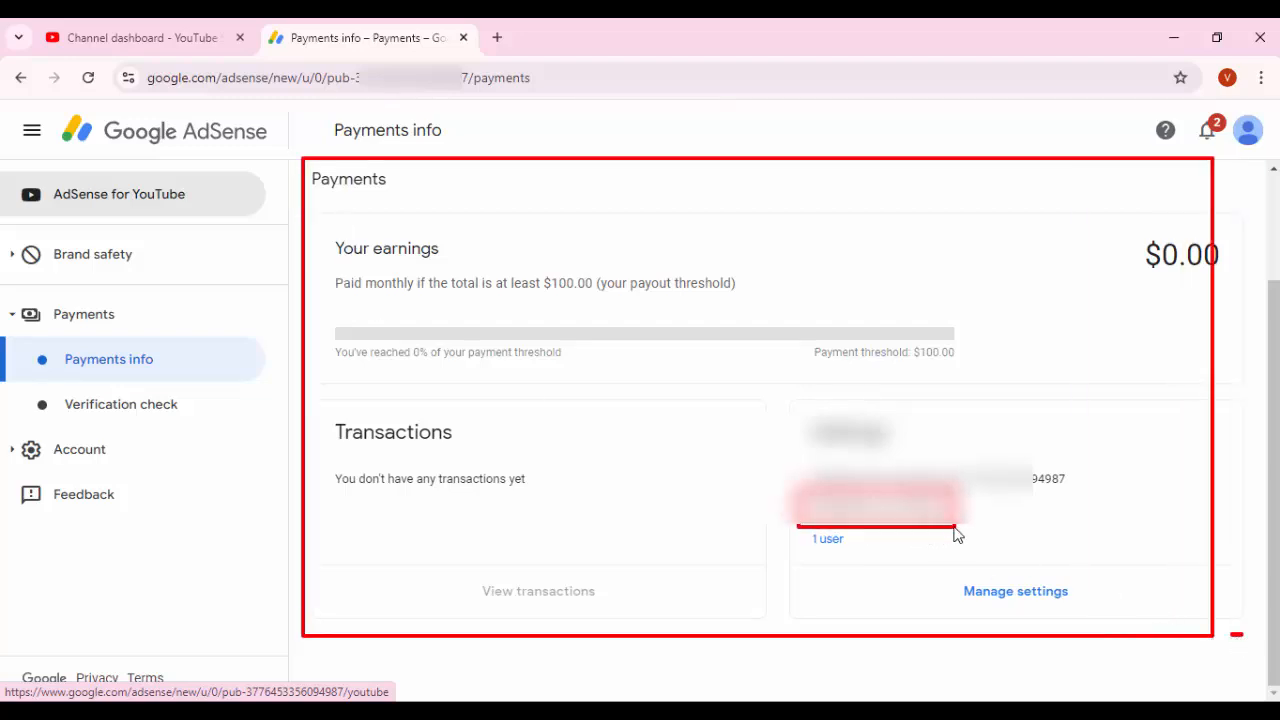
key("Escape")
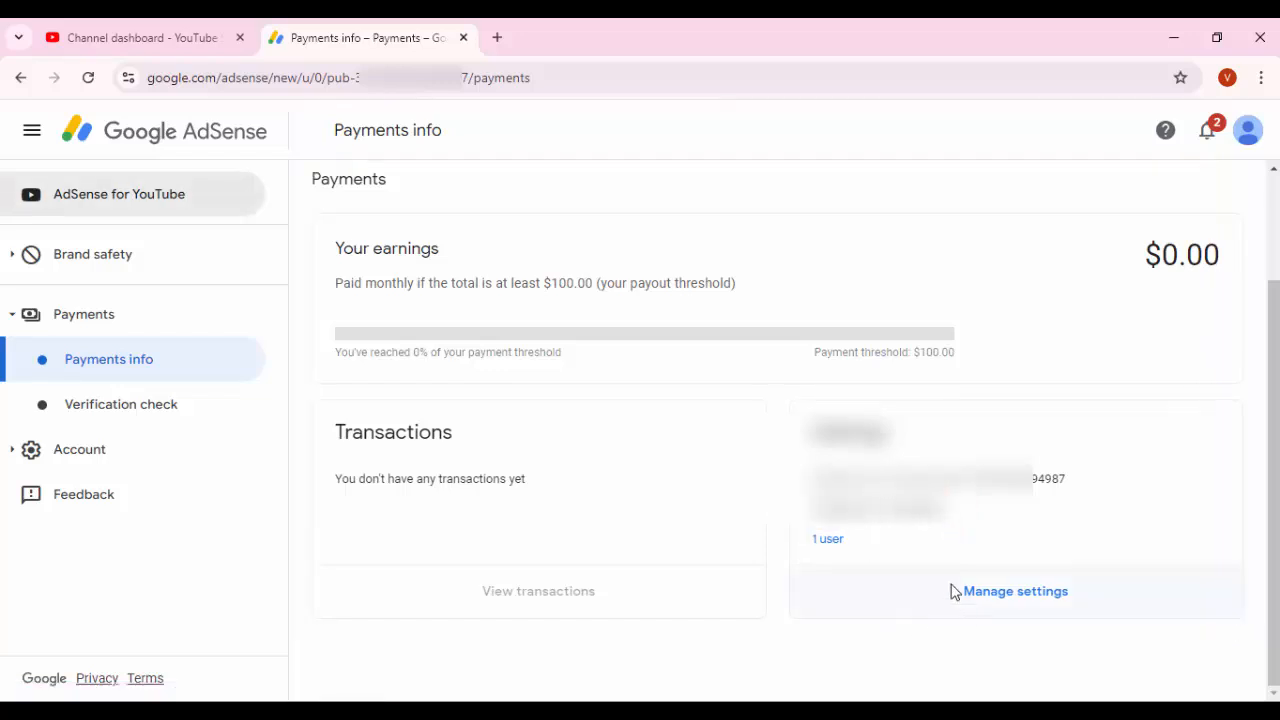
left_click_drag(921, 560, 1100, 632)
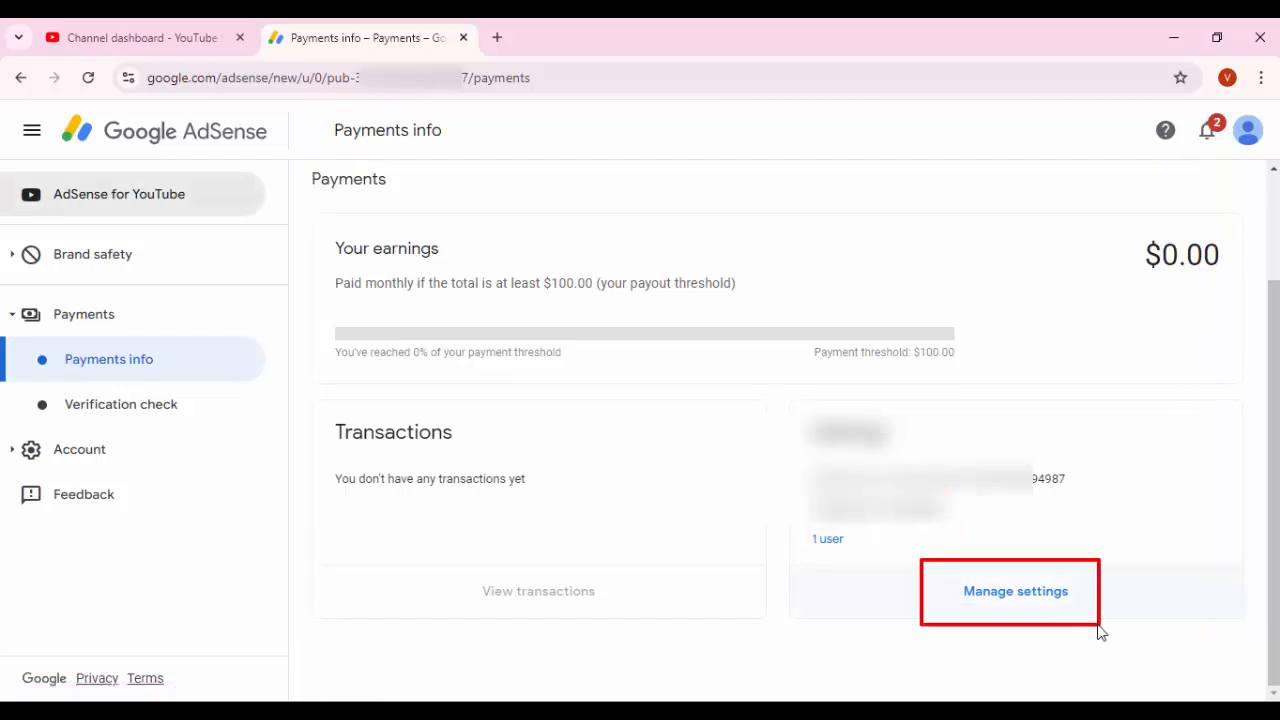
key("Escape")
left_click(1037, 600)
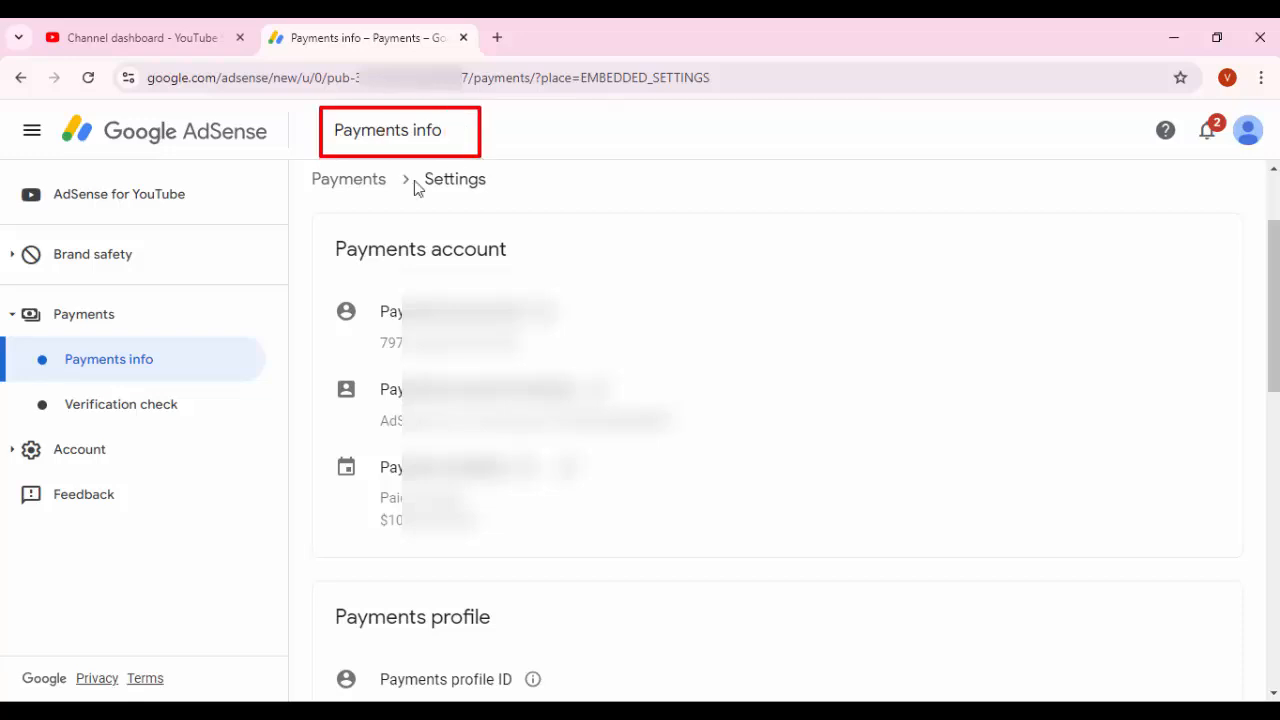
- Review the entries in the Payments account section of the payment settings
mouse_move(300, 166)
left_mouse_down()
mouse_move(457, 203)
mouse_move(524, 199)
left_mouse_up()
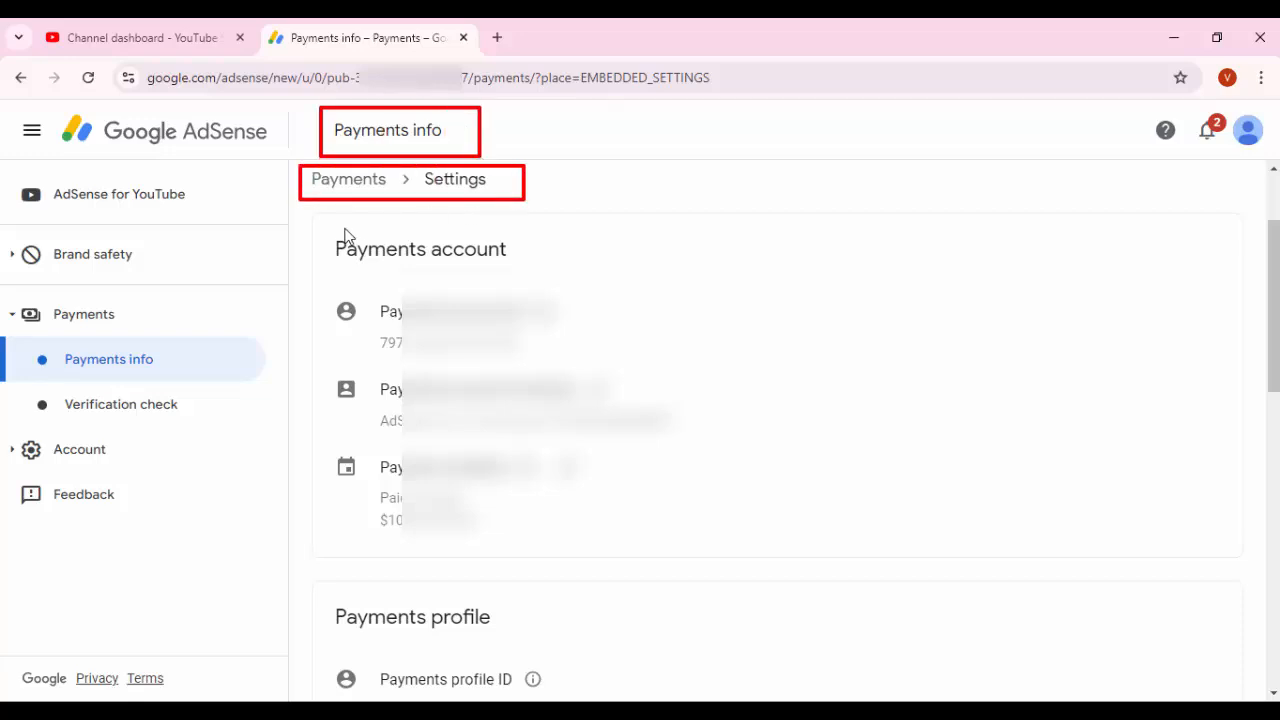
mouse_move(332, 231)
left_mouse_down()
mouse_move(534, 293)
mouse_move(572, 286)
left_mouse_up()
mouse_move(314, 291)
left_mouse_down()
mouse_move(363, 320)
mouse_move(600, 350)
left_mouse_up()
mouse_move(312, 370)
left_mouse_down()
mouse_move(326, 400)
mouse_move(580, 438)
mouse_move(686, 436)
left_mouse_up()
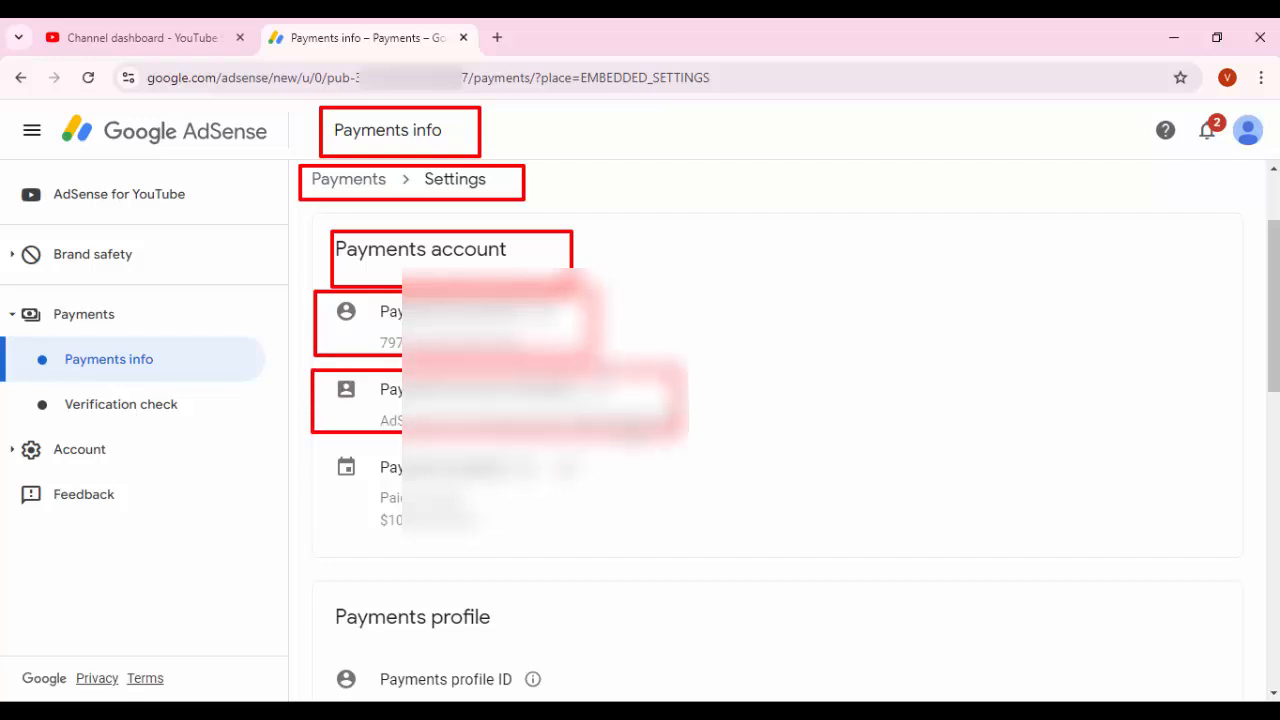
mouse_move(308, 446)
left_mouse_down()
mouse_move(478, 518)
mouse_move(636, 538)
left_mouse_up()
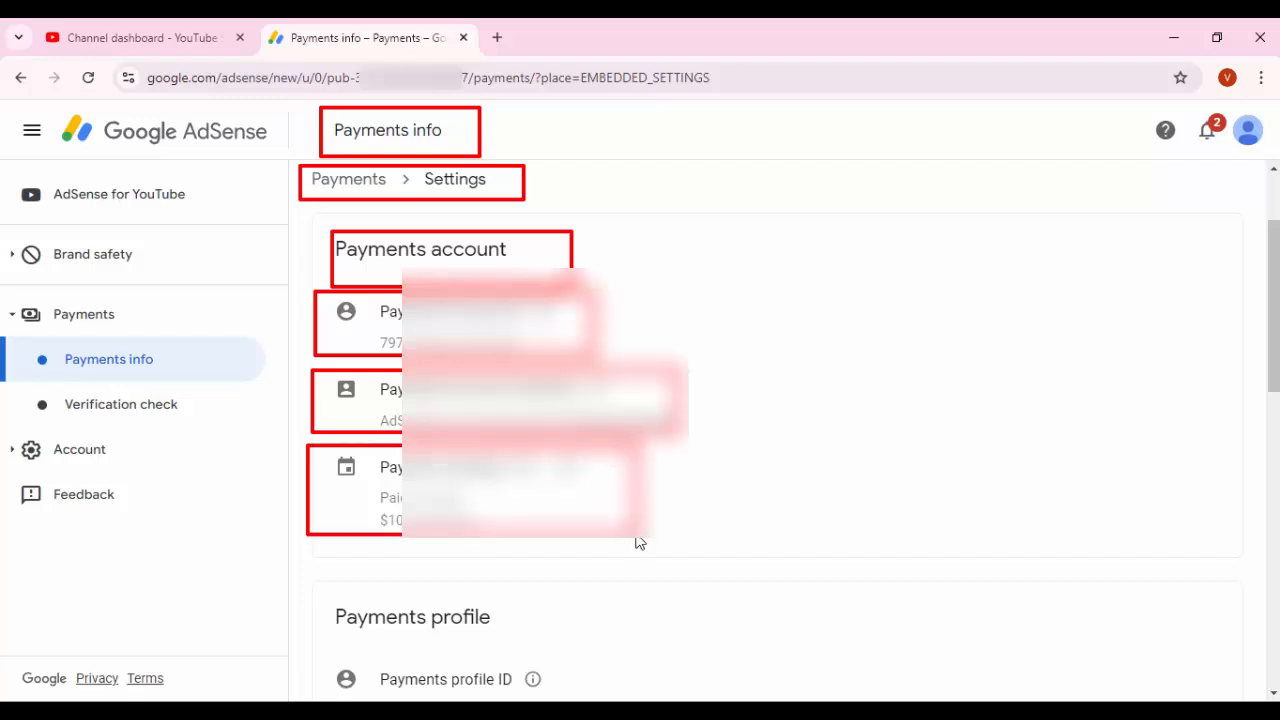
mouse_move(319, 586)
left_mouse_down()
mouse_move(497, 654)
mouse_move(520, 643)
left_mouse_up()
key("Escape")
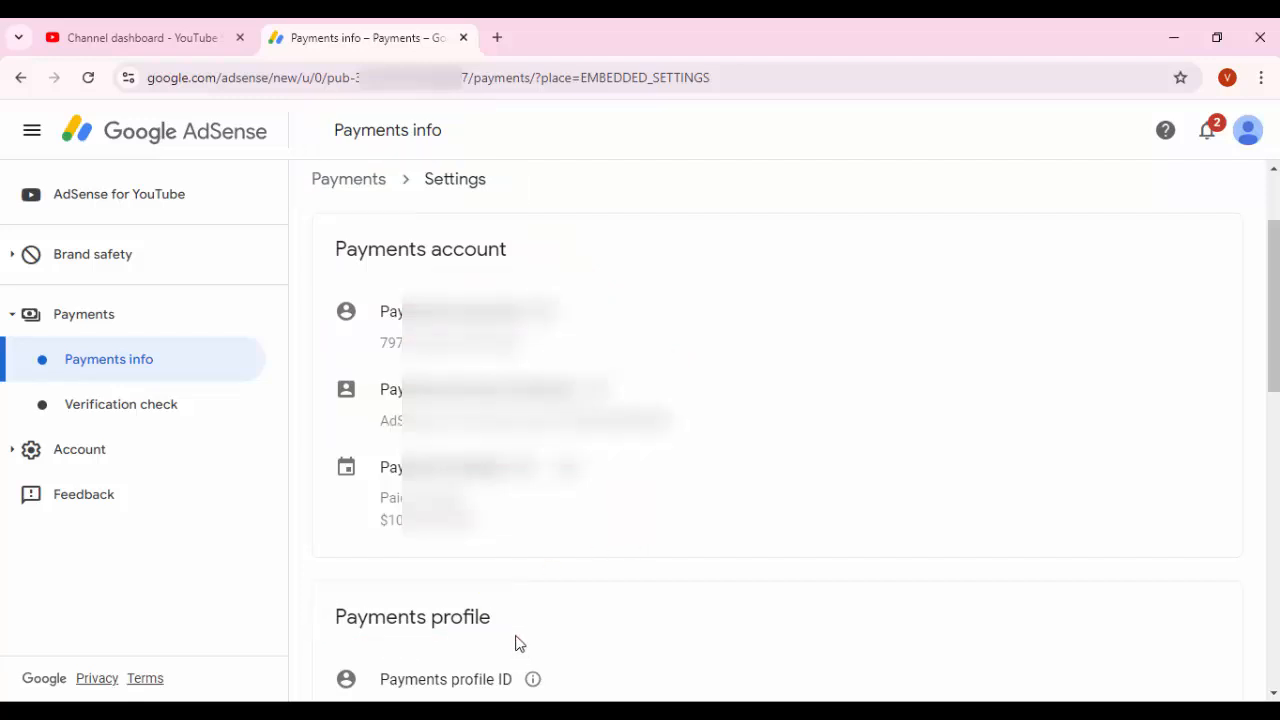
- Examine the payments profile's ID, country/region, account type and name entries
scroll(530, 600, "down", 3)
scroll(535, 587, "down", 3)
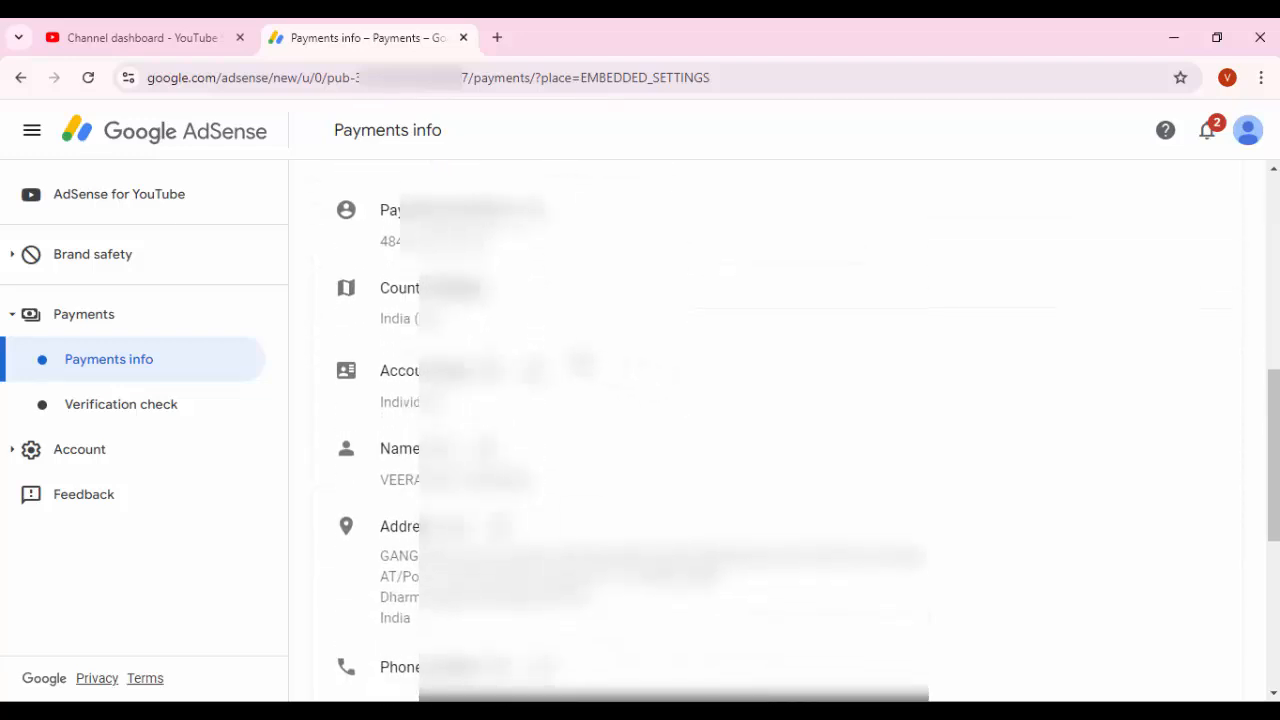
left_click_drag(316, 185, 556, 246)
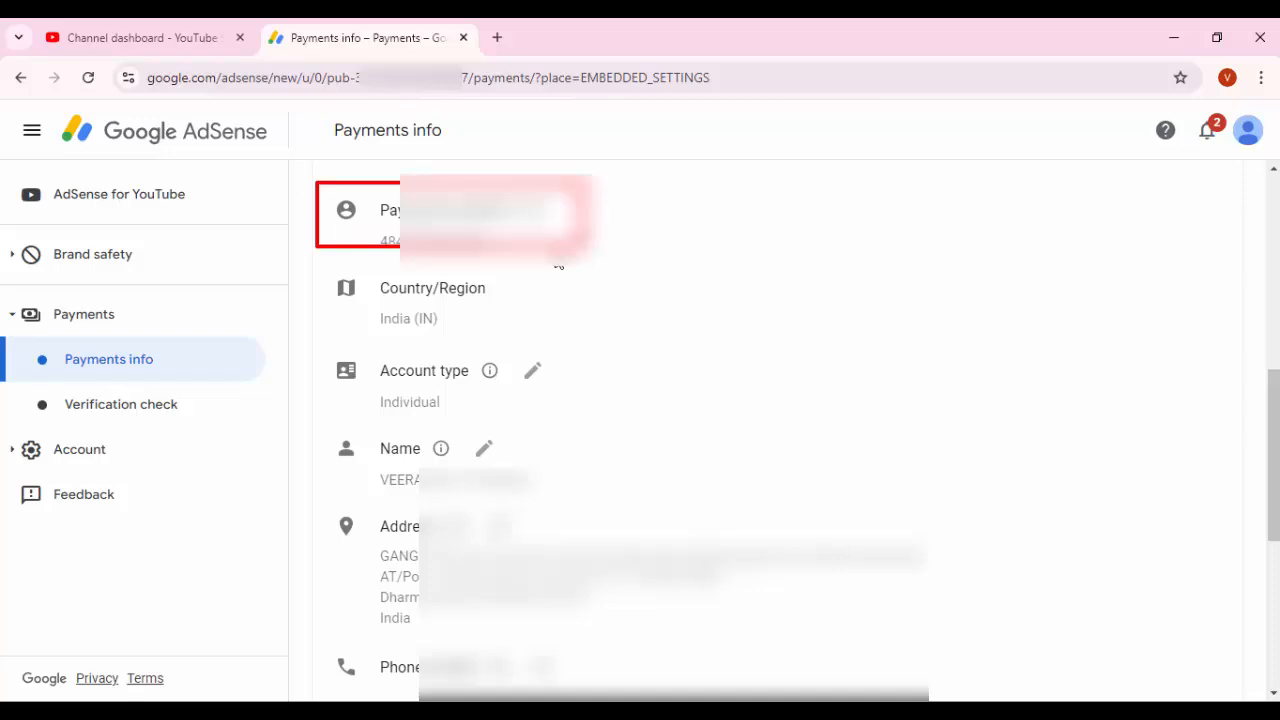
left_click_drag(314, 258, 557, 336)
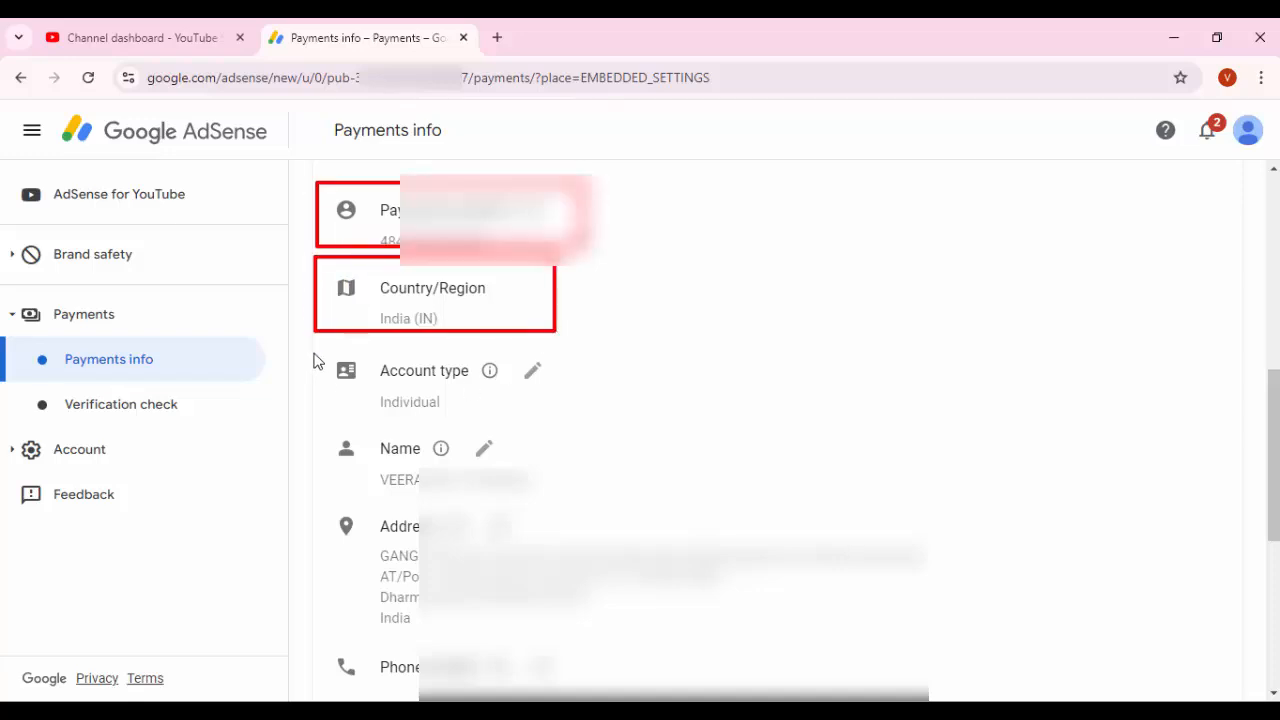
mouse_move(310, 346)
left_mouse_down()
mouse_move(514, 411)
mouse_move(590, 412)
left_mouse_up()
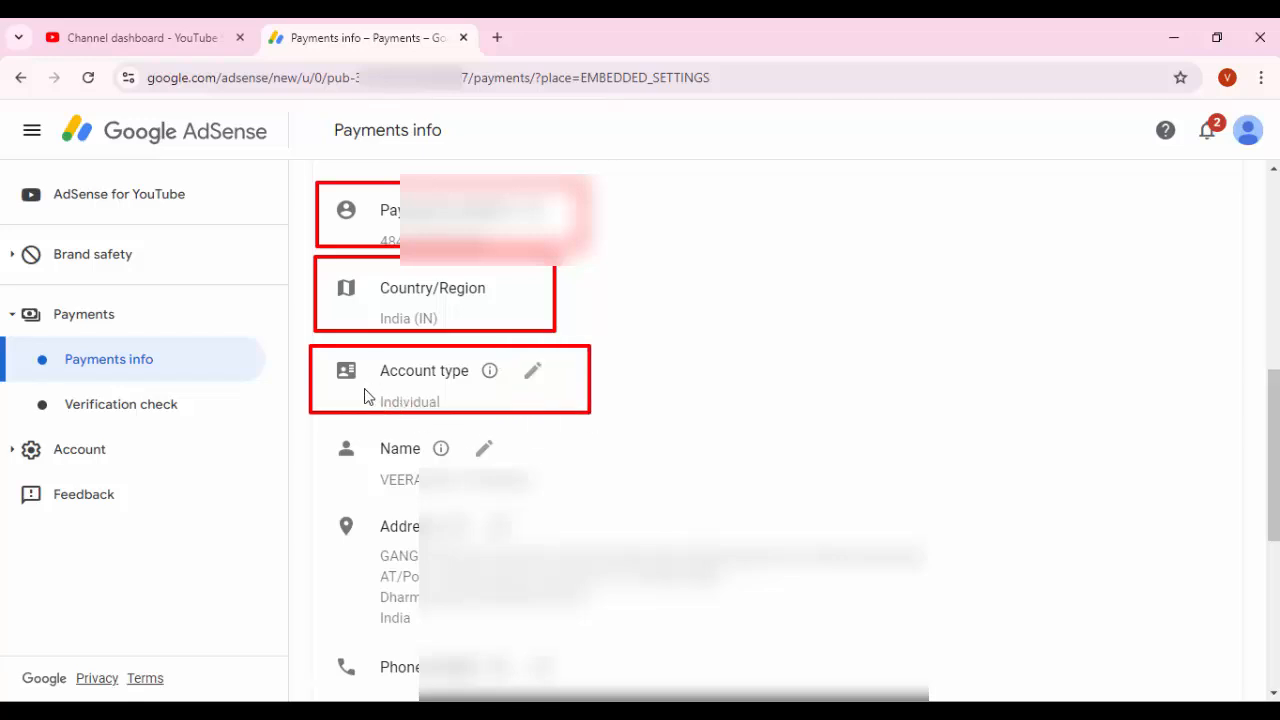
left_click_drag(364, 386, 463, 424)
key("Escape")
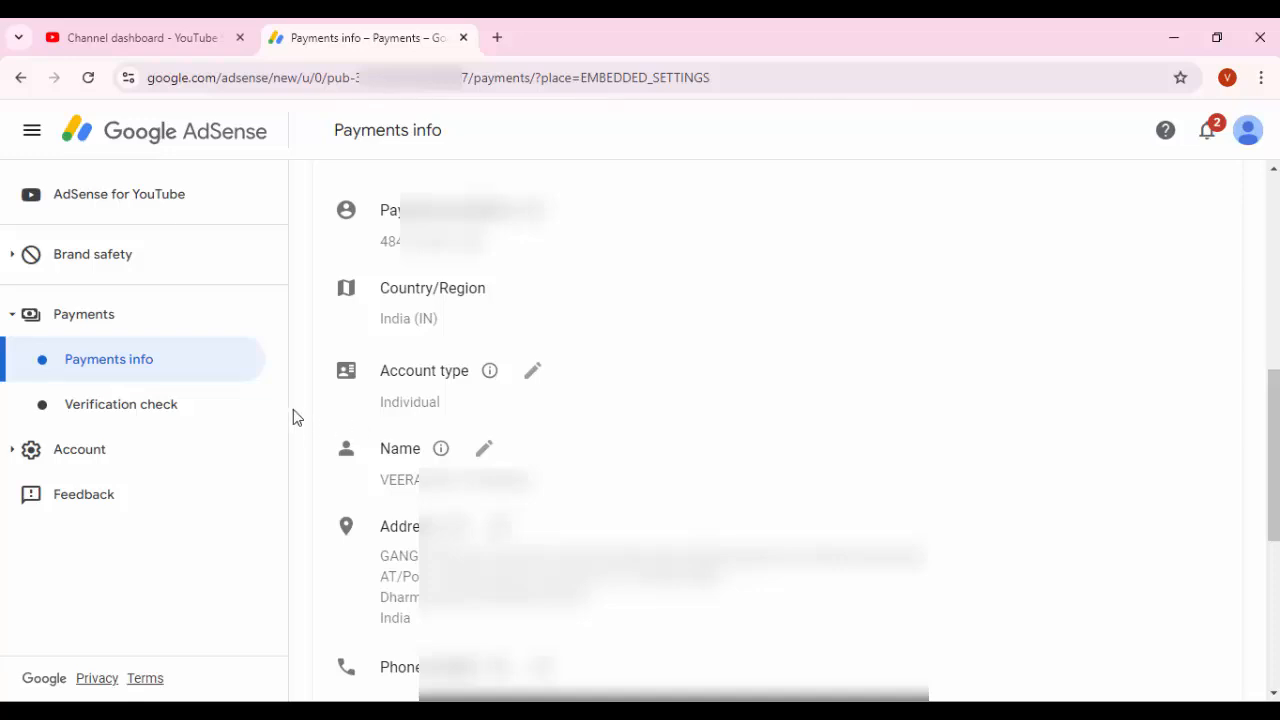
mouse_move(297, 428)
left_mouse_down()
mouse_move(383, 474)
mouse_move(583, 493)
left_mouse_up()
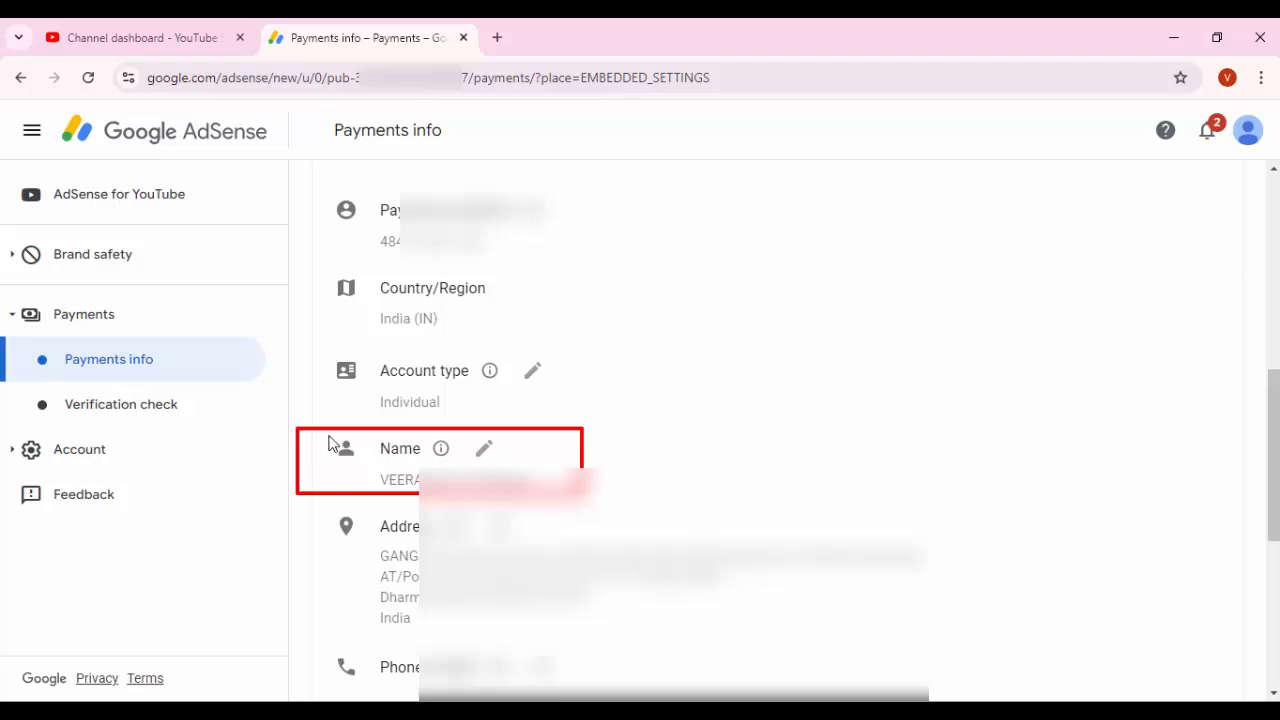
mouse_move(329, 434)
left_mouse_down()
mouse_move(372, 472)
mouse_move(549, 490)
left_mouse_up()
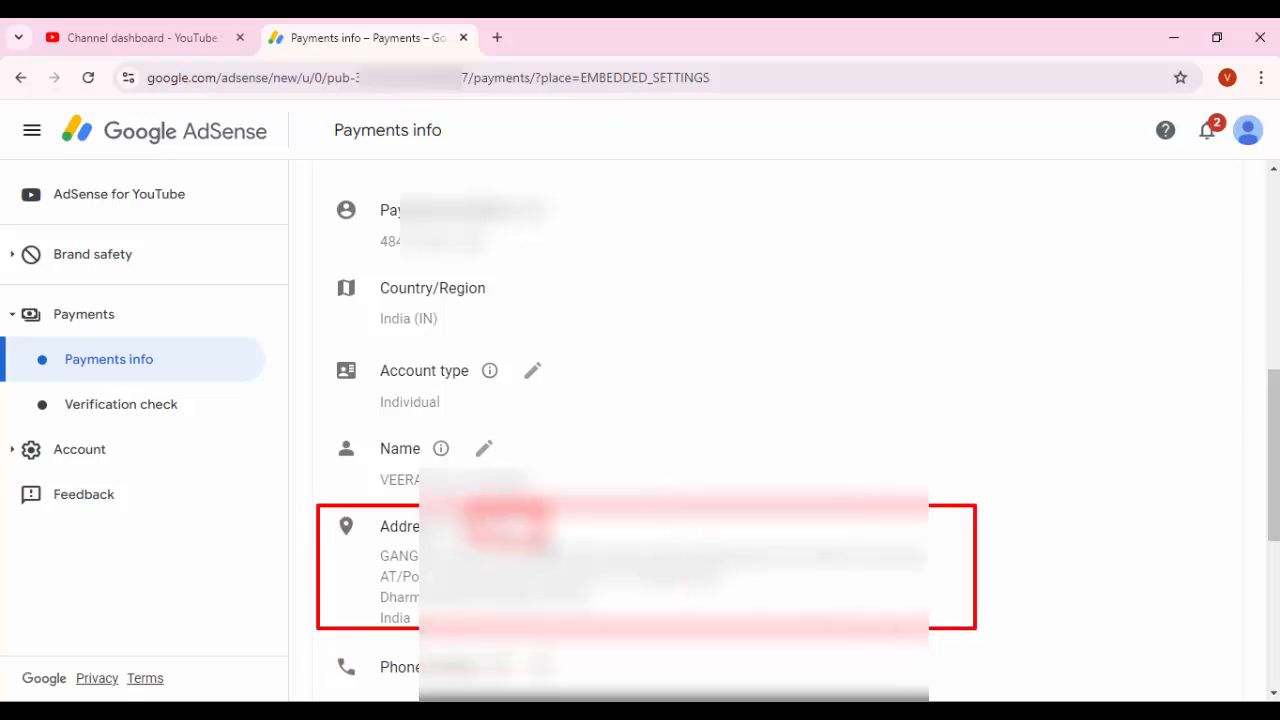
- Open the payments profile address for editing and place the cursor in the second address line
left_click(500, 530)
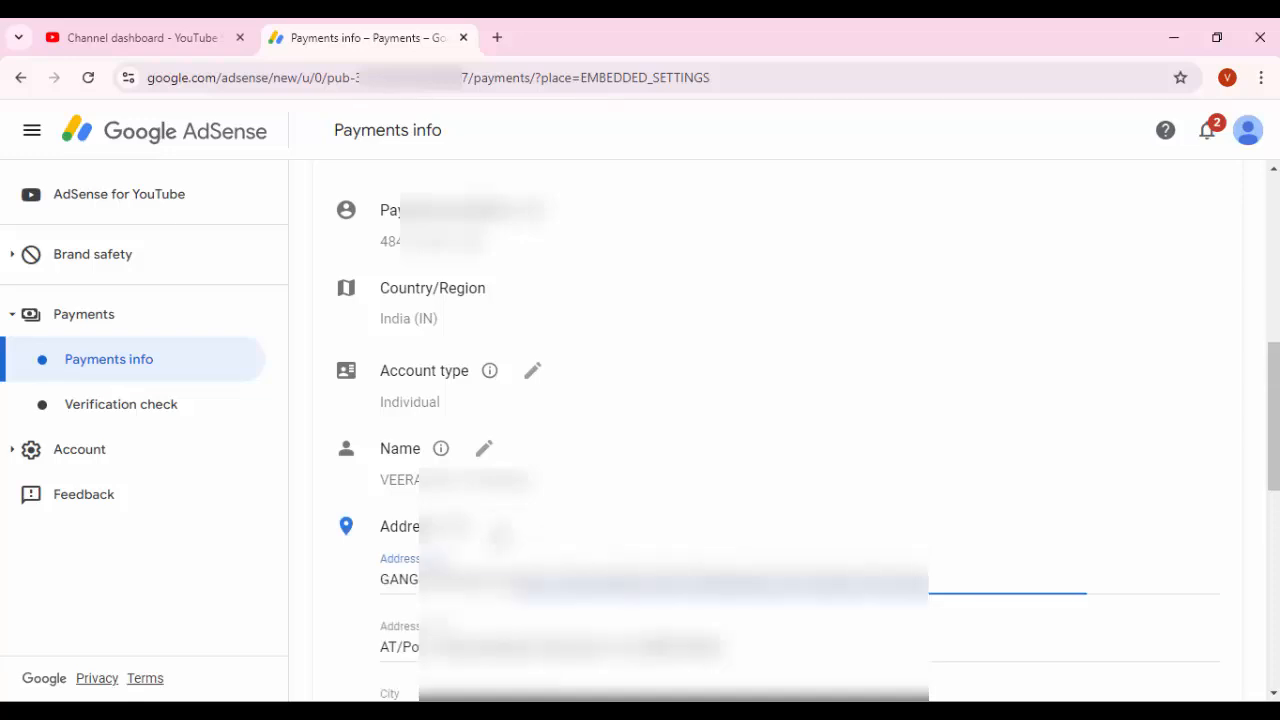
scroll(897, 387, "down", 1)
scroll(897, 387, "down", 2)
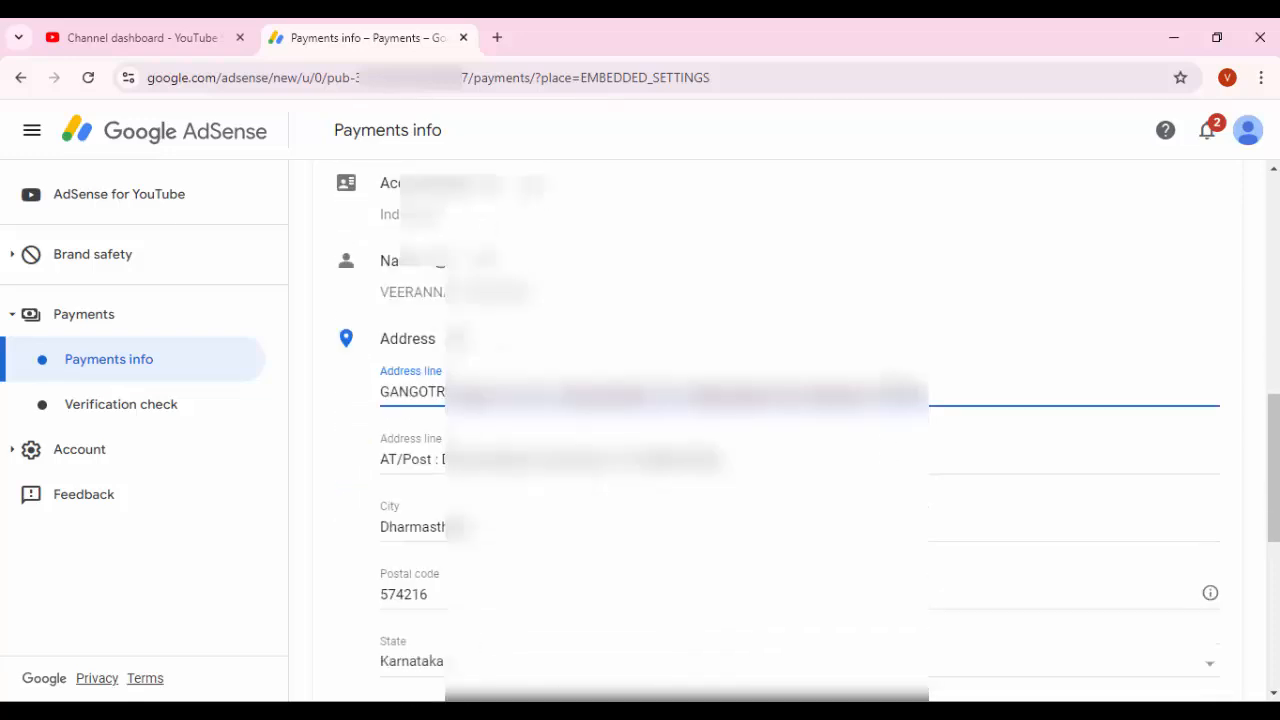
scroll(897, 387, "down", 1)
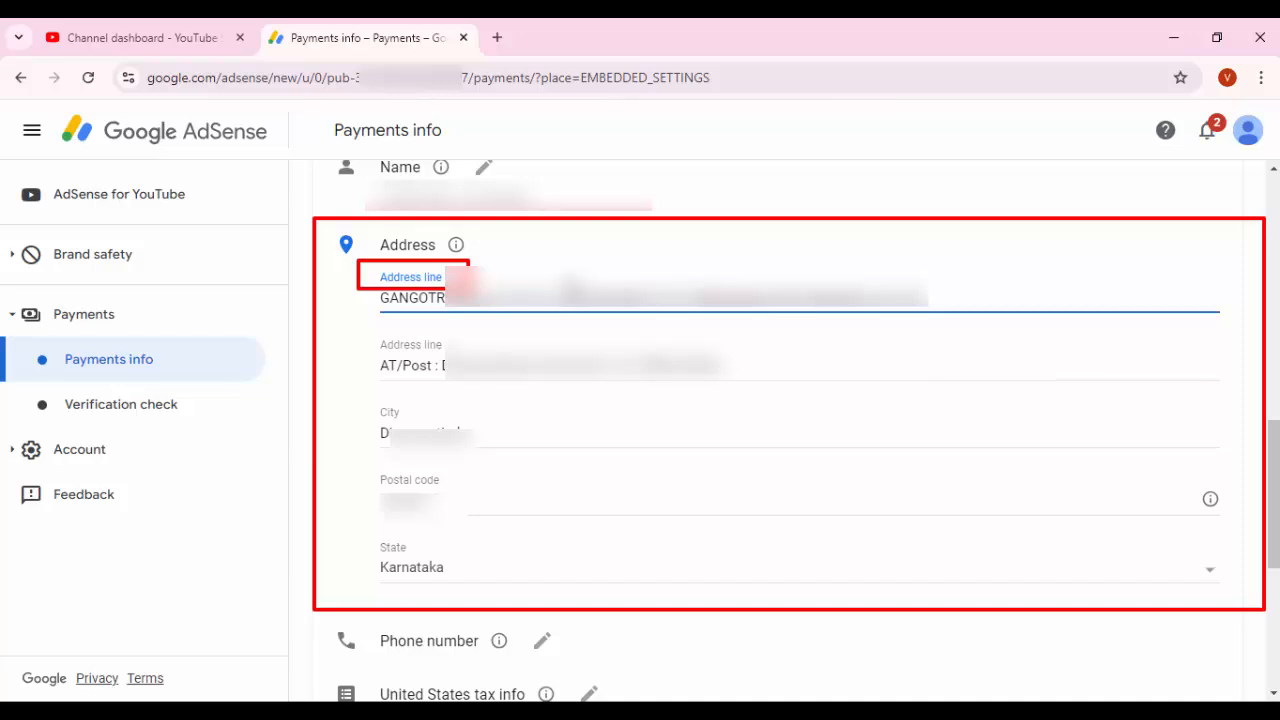
mouse_move(553, 266)
left_mouse_down()
mouse_move(823, 314)
mouse_move(956, 322)
left_mouse_up()
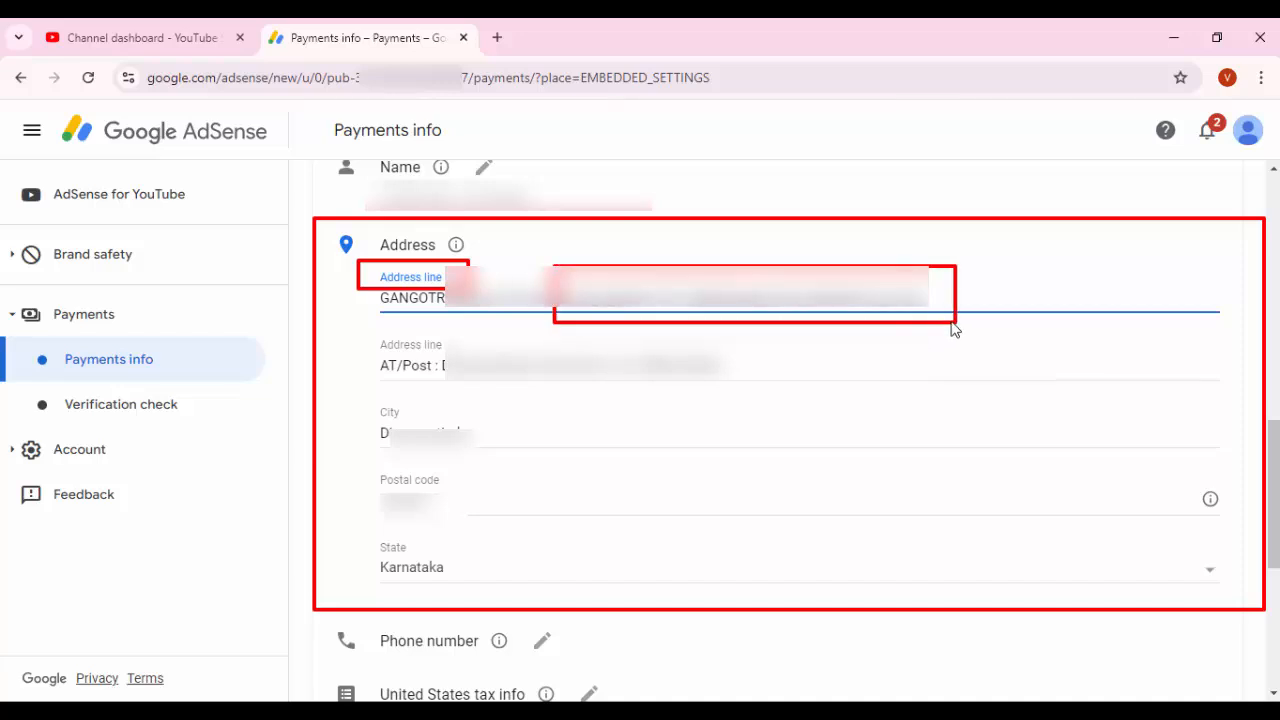
key("Escape")
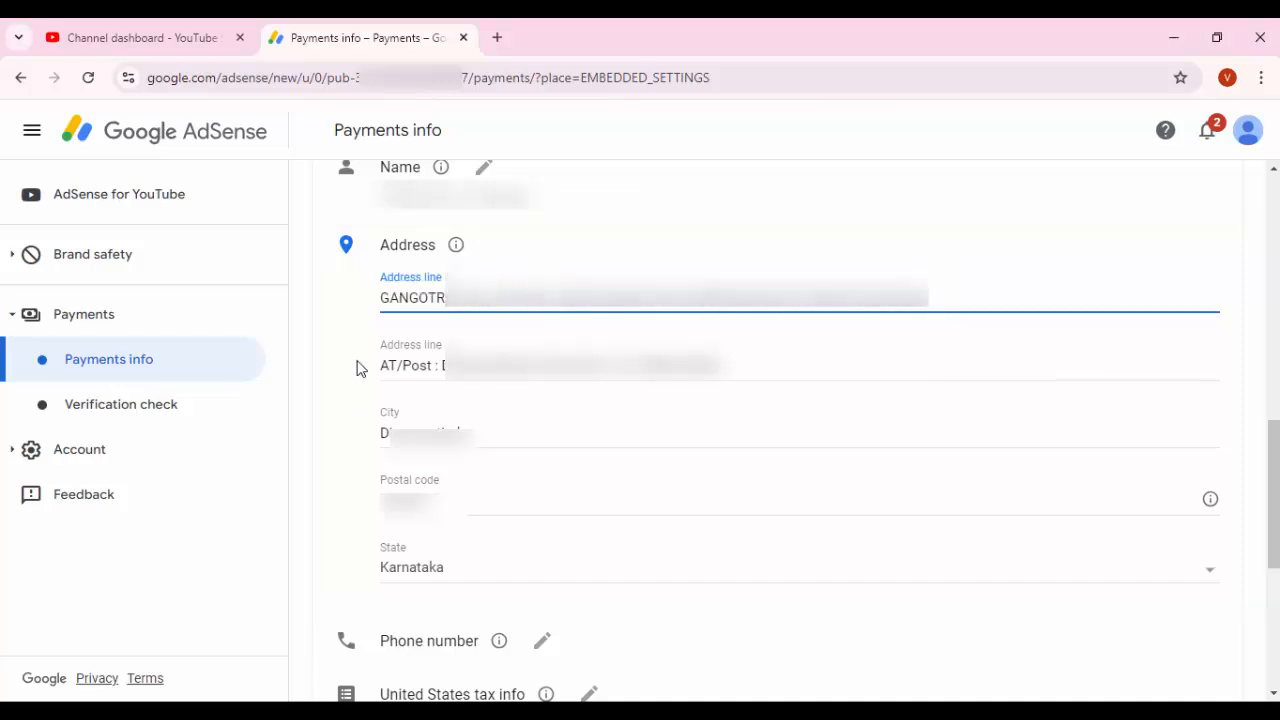
mouse_move(356, 332)
left_mouse_down()
mouse_move(494, 386)
mouse_move(740, 390)
left_mouse_up()
left_click(751, 378)
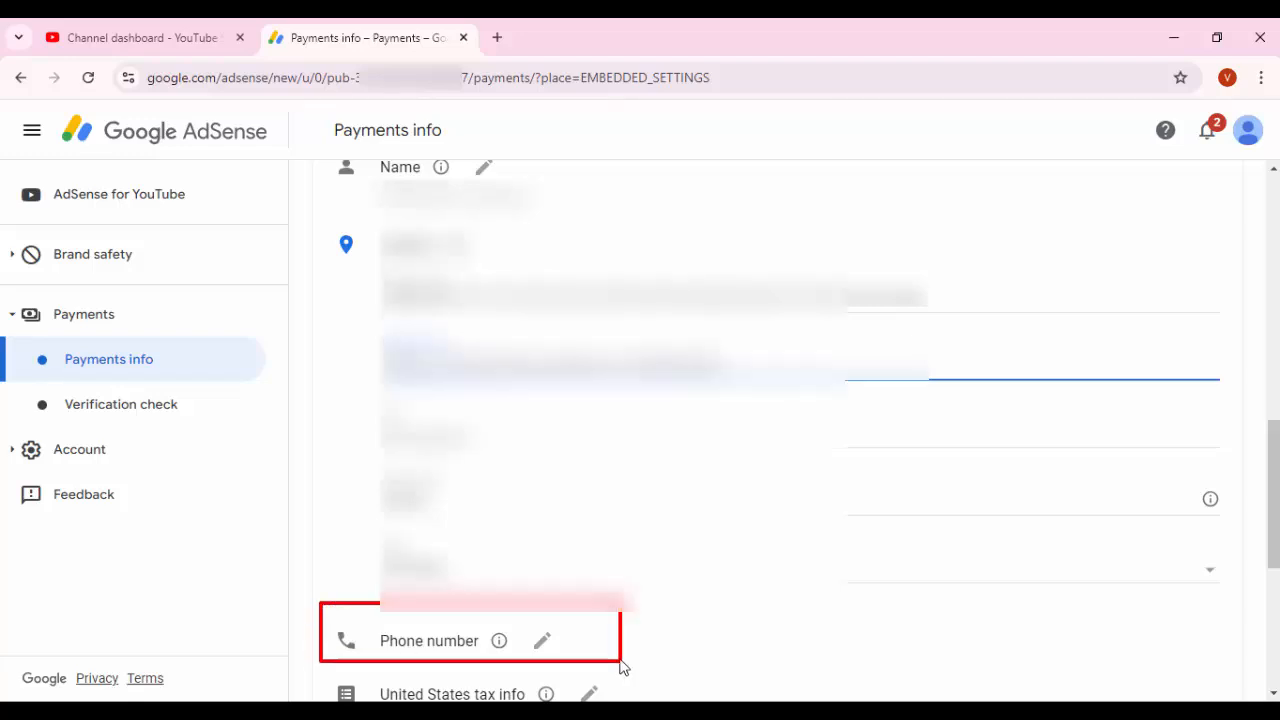
- Review the payments profile's address fields, phone number, United States tax info and document language preference entries
scroll(710, 566, "down", 1)
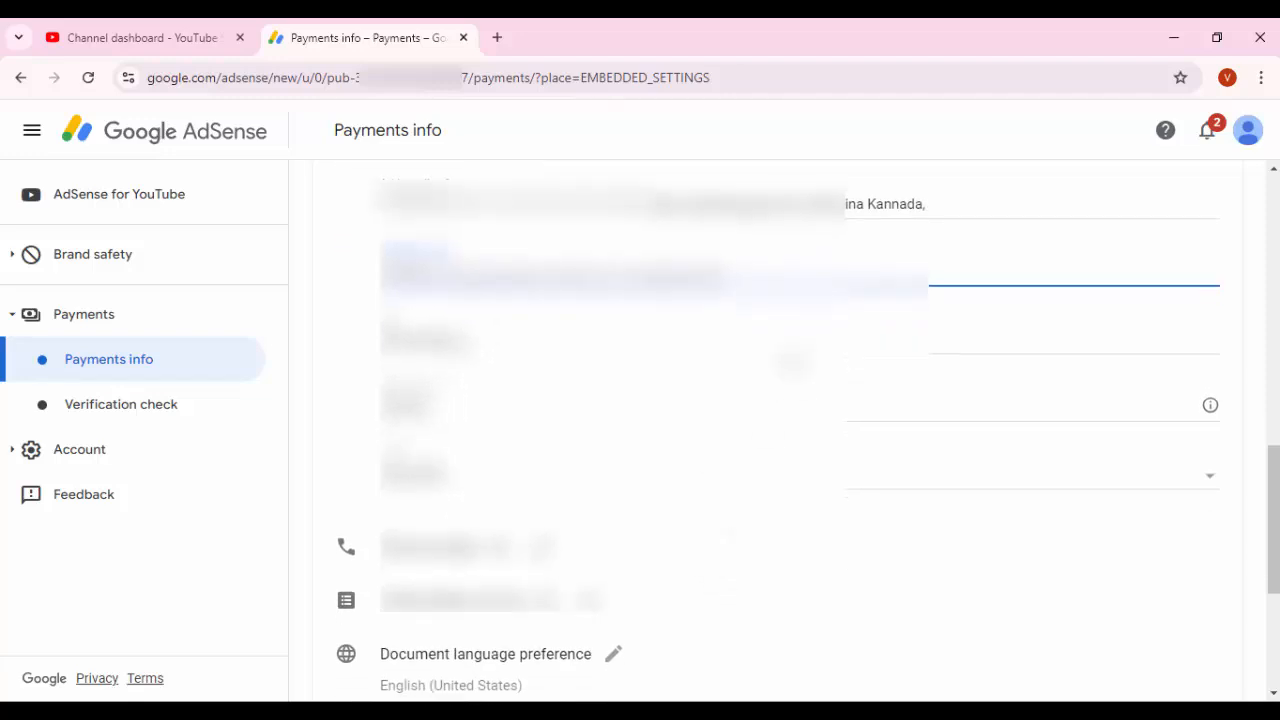
scroll(720, 560, "up", 2)
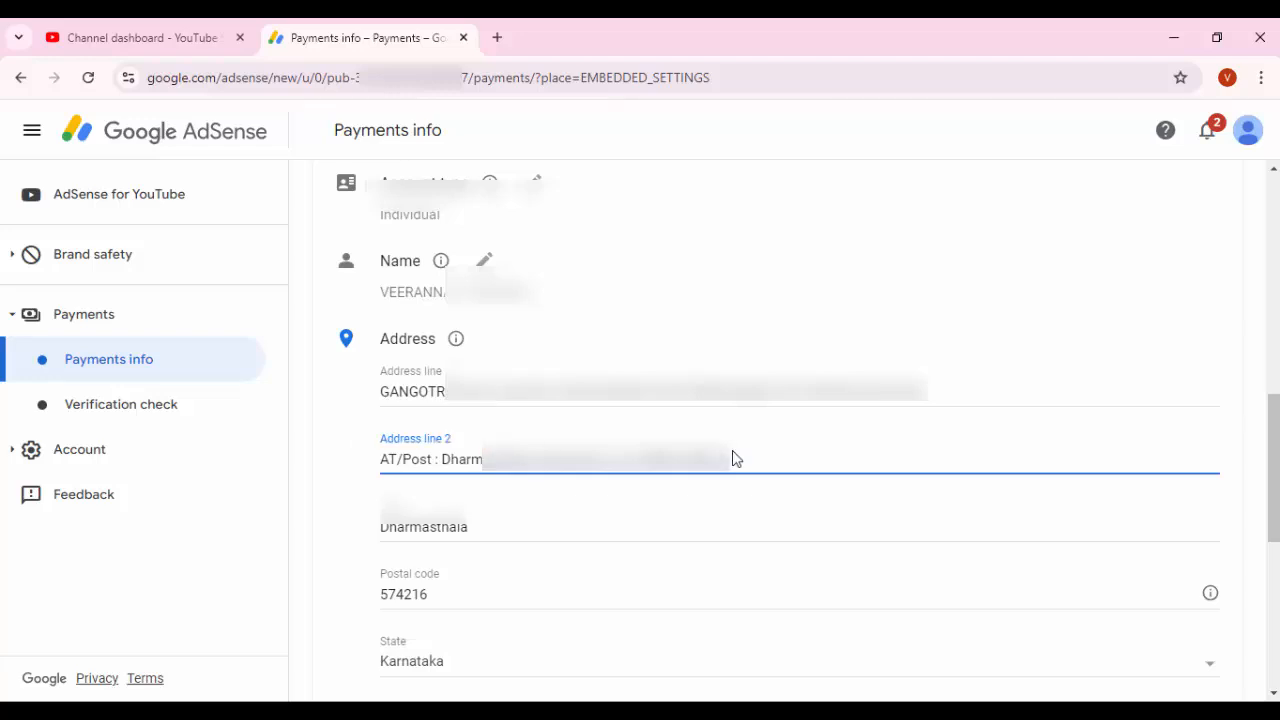
scroll(735, 458, "down", 1)
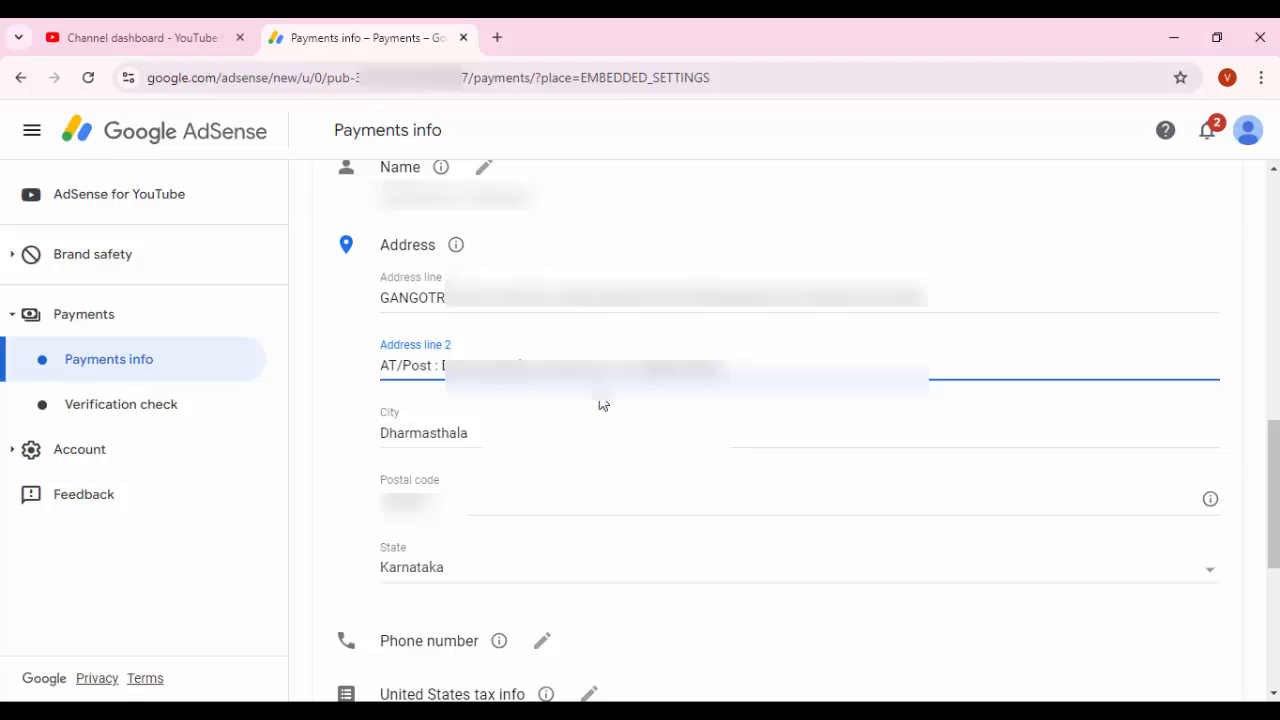
scroll(663, 434, "down", 3)
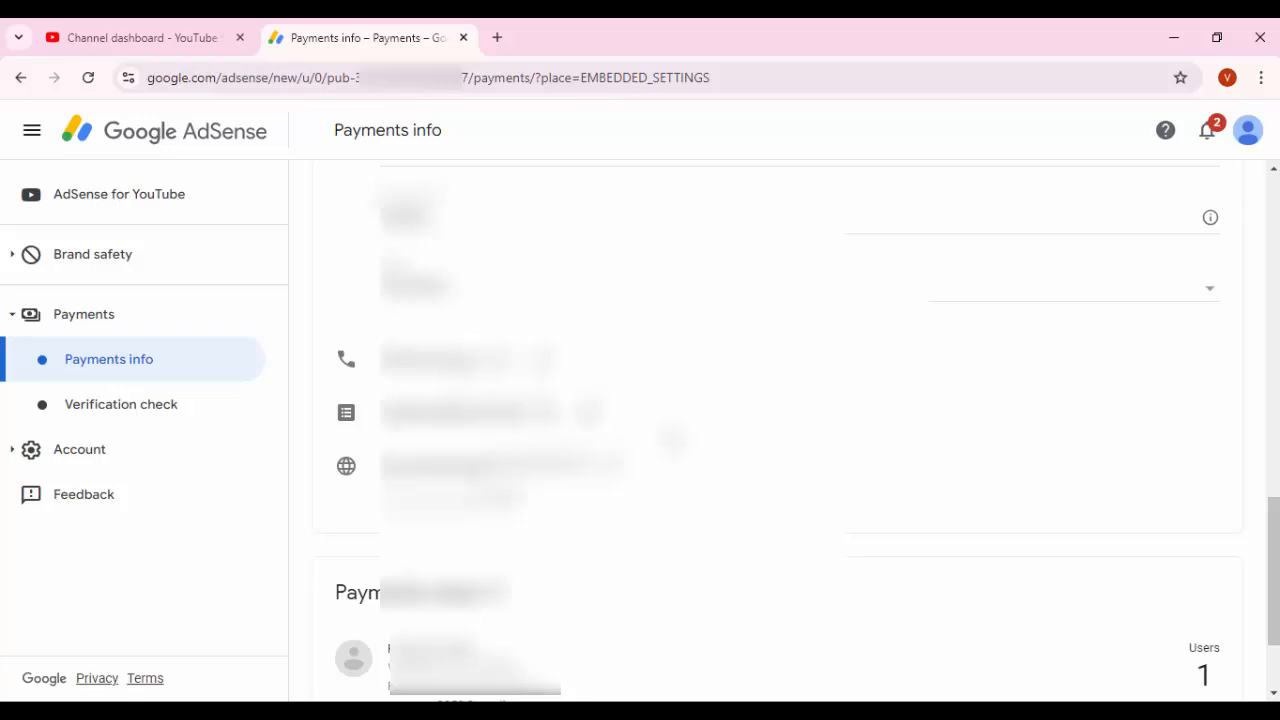
scroll(672, 440, "up", 2)
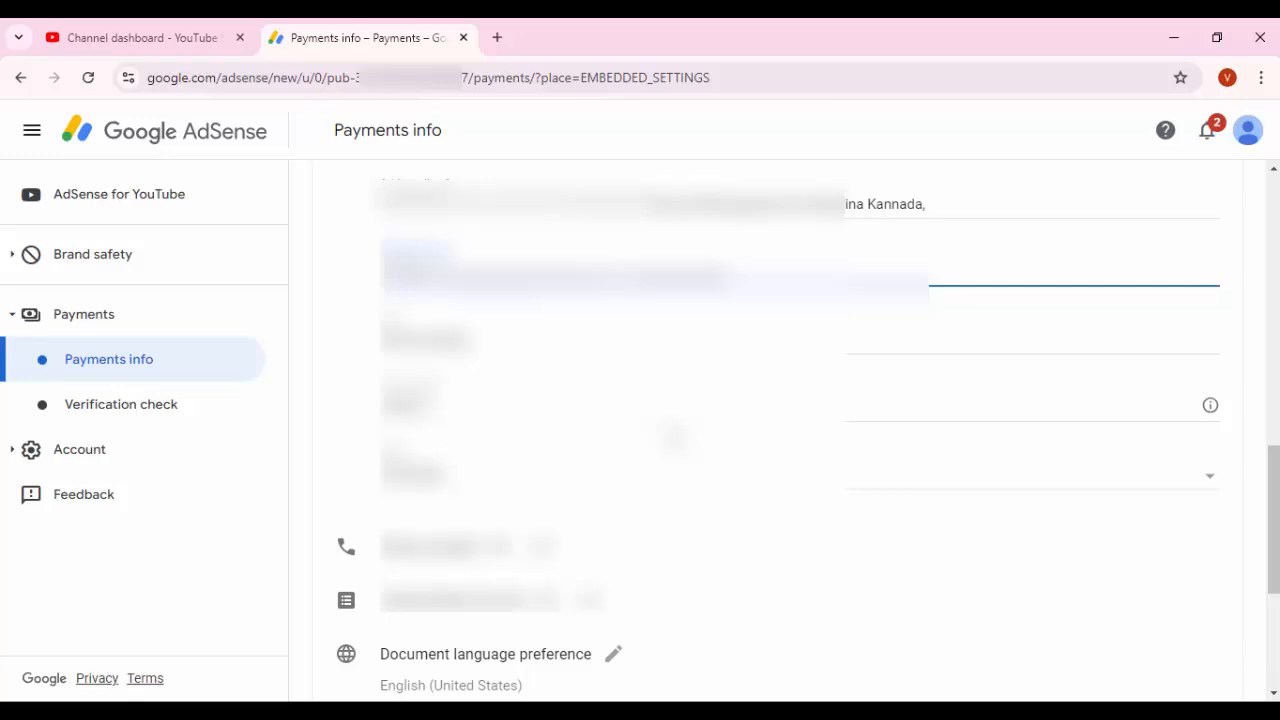
scroll(673, 437, "up", 2)
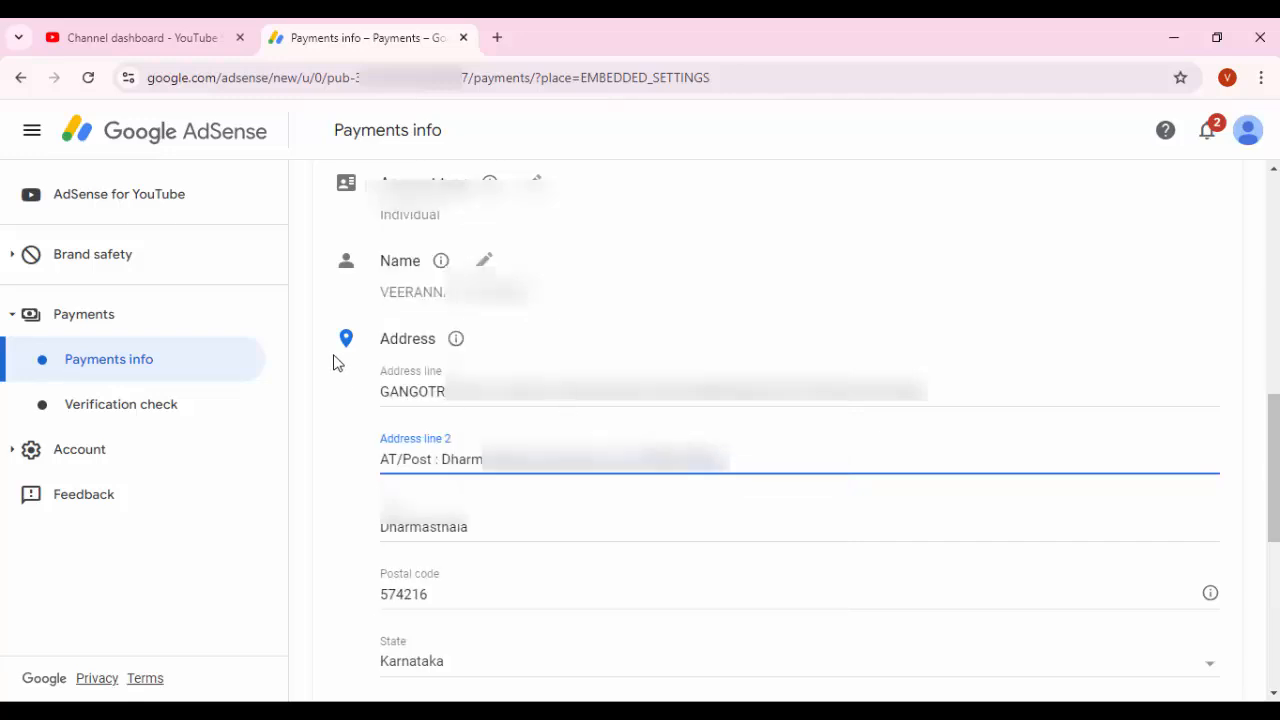
mouse_move(479, 347)
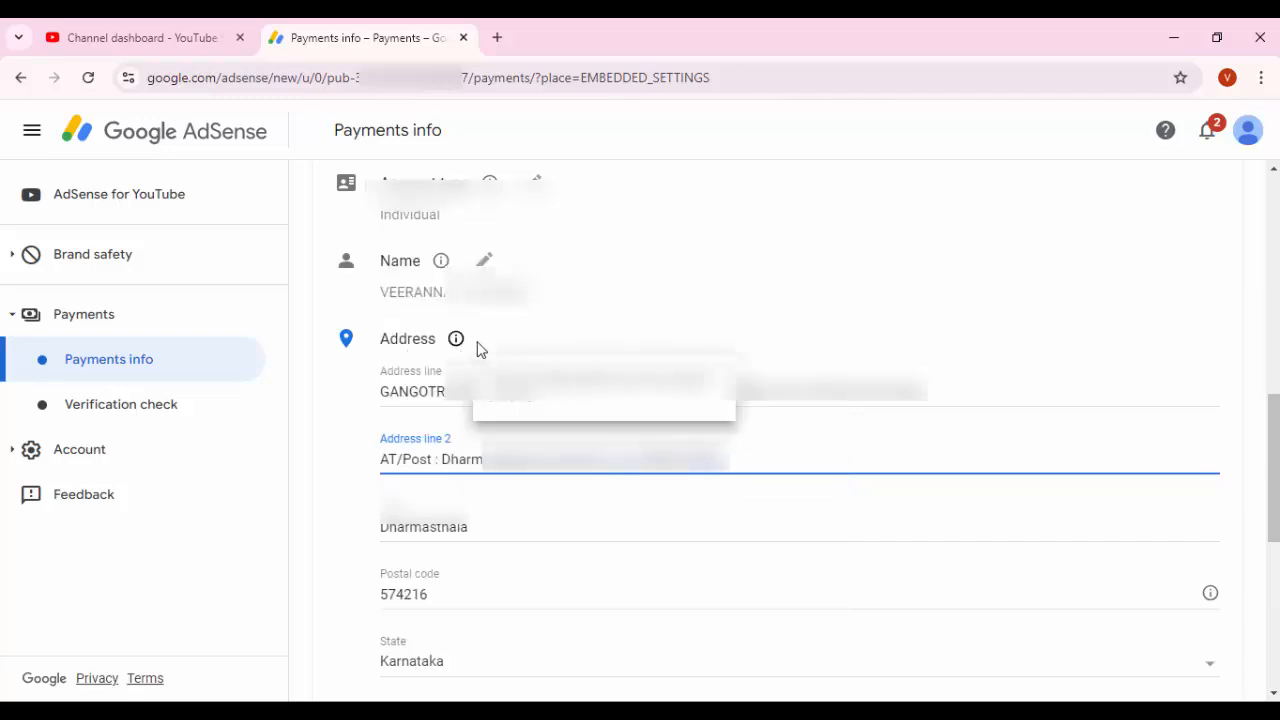
scroll(480, 349, "up", 1)
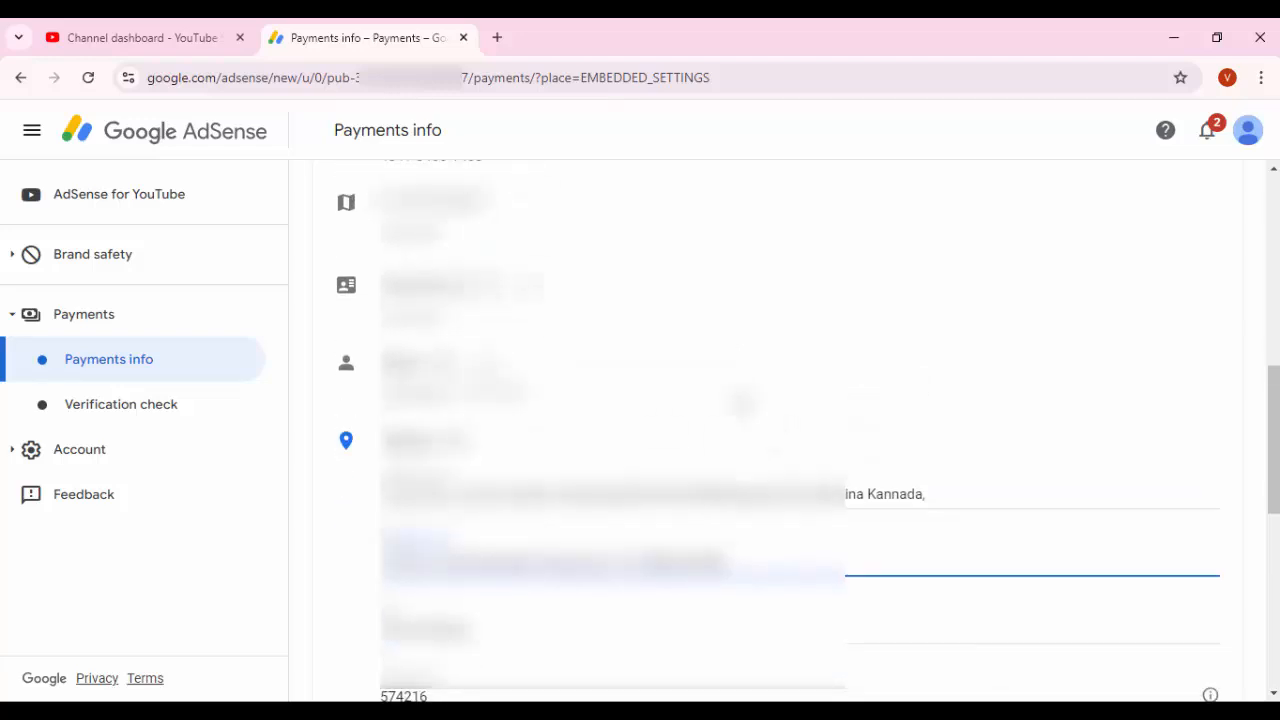
scroll(740, 403, "up", 2)
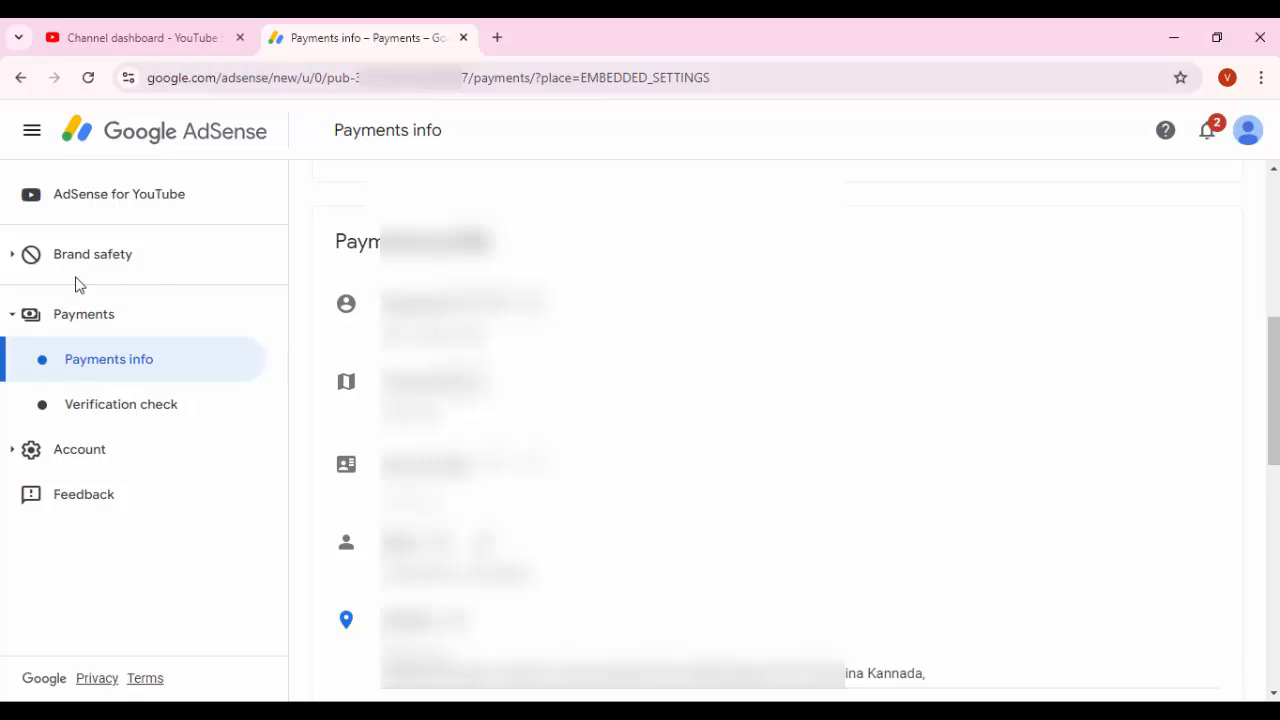
- Return to the Payments info overview and locate the option for managing settings in its Settings section
left_click_drag(1, 297, 186, 325)
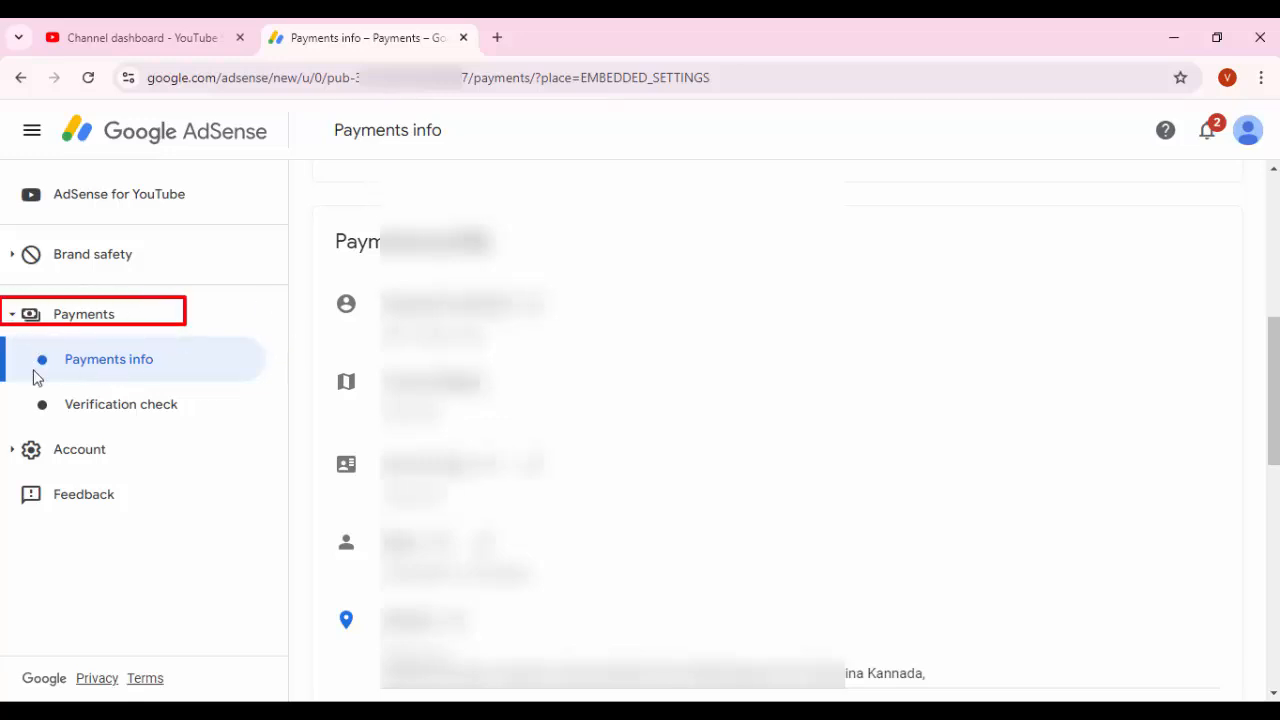
left_click_drag(18, 339, 204, 382)
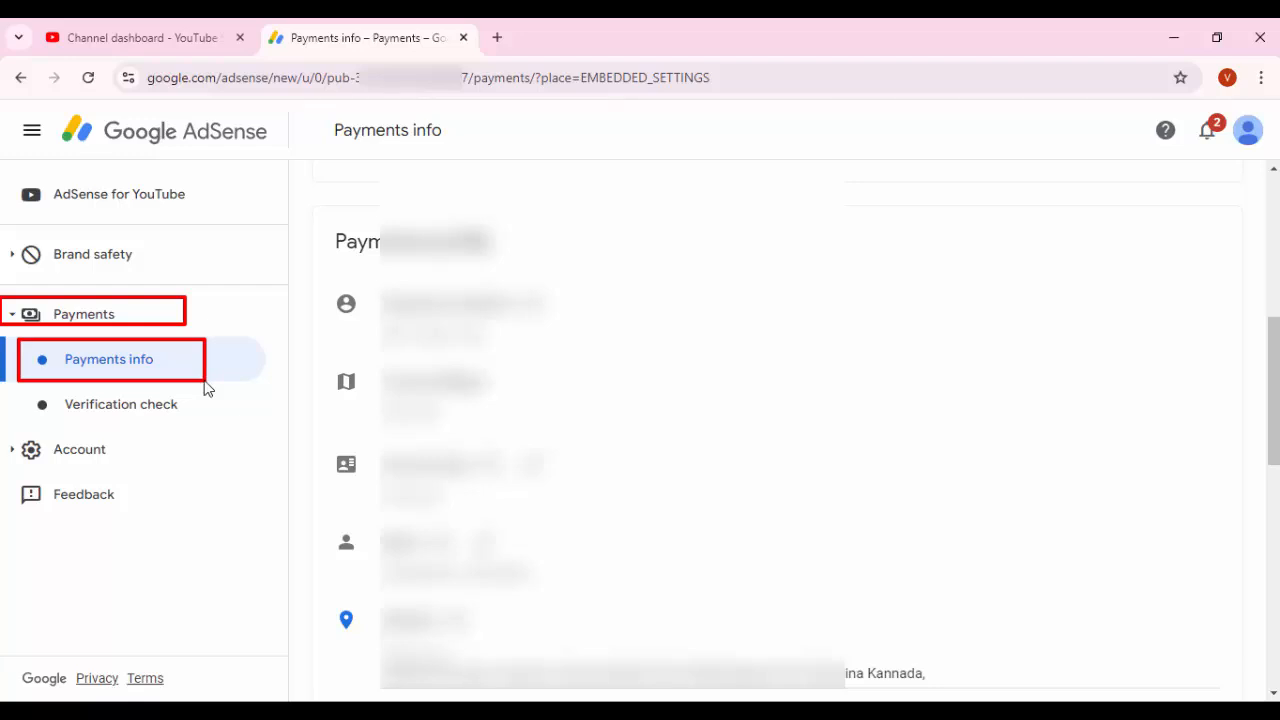
left_click(97, 366)
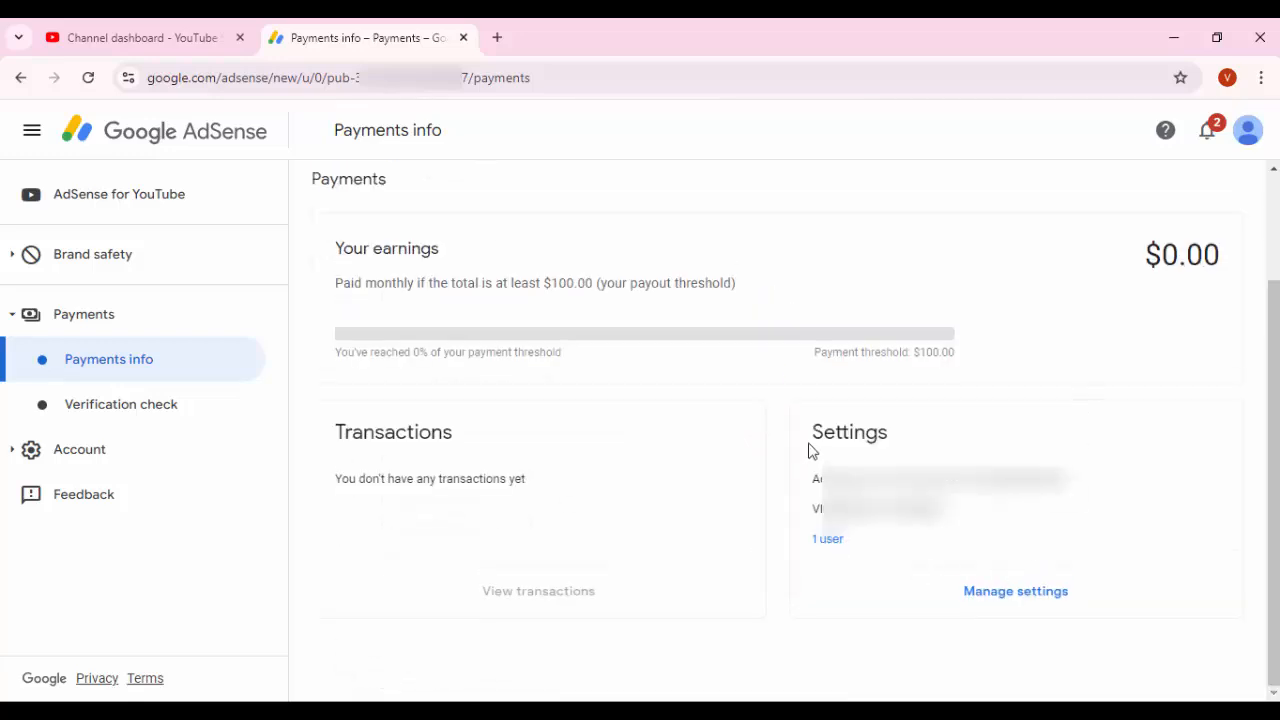
mouse_move(803, 415)
left_mouse_down()
mouse_move(1034, 591)
mouse_move(1129, 623)
left_mouse_up()
mouse_move(940, 555)
left_mouse_down()
mouse_move(1103, 611)
mouse_move(1106, 624)
left_mouse_up()
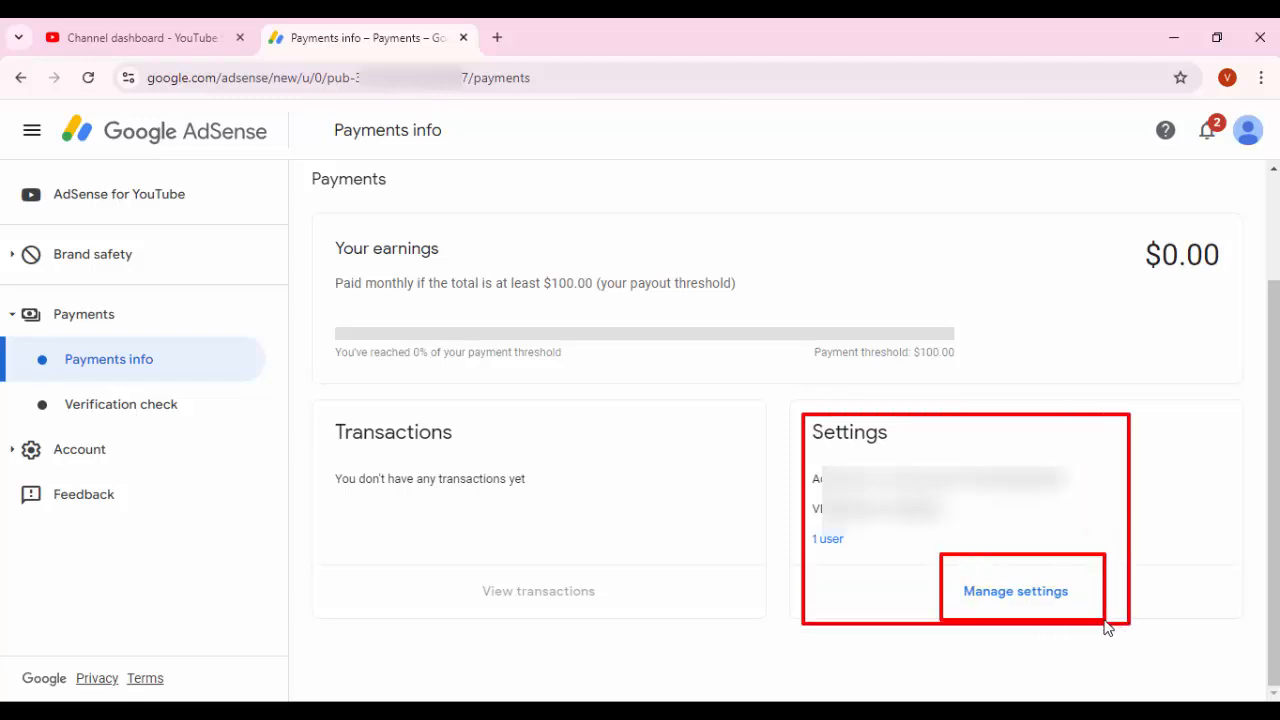